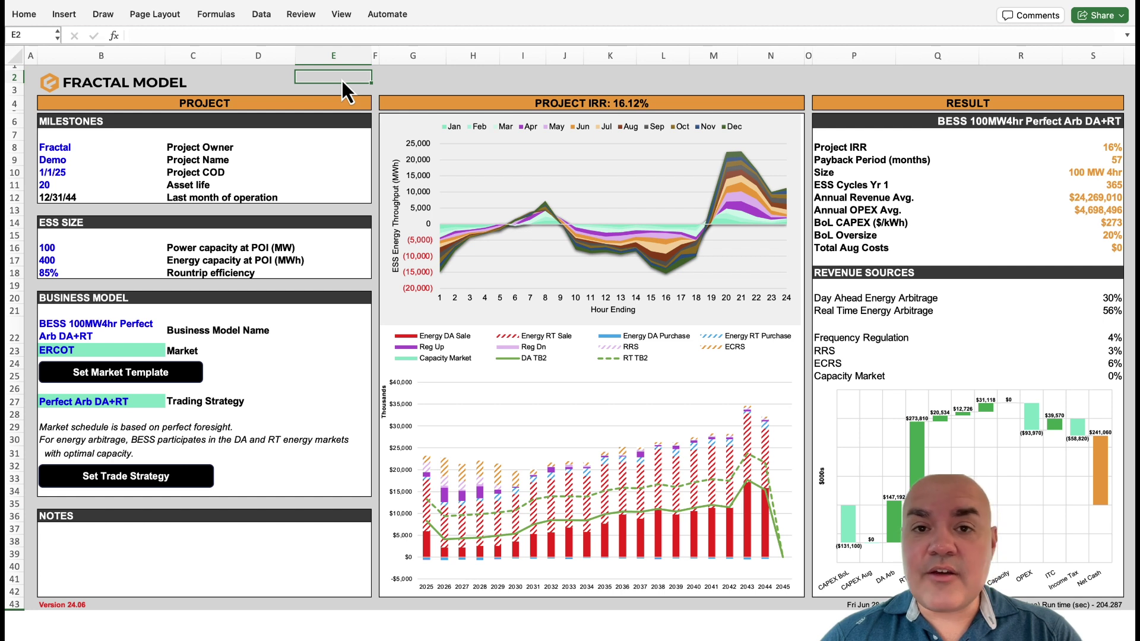
Step: Move to the hourly DAM and RT price sheet and expand the full ribbon
key(ctrl+Page_Down)
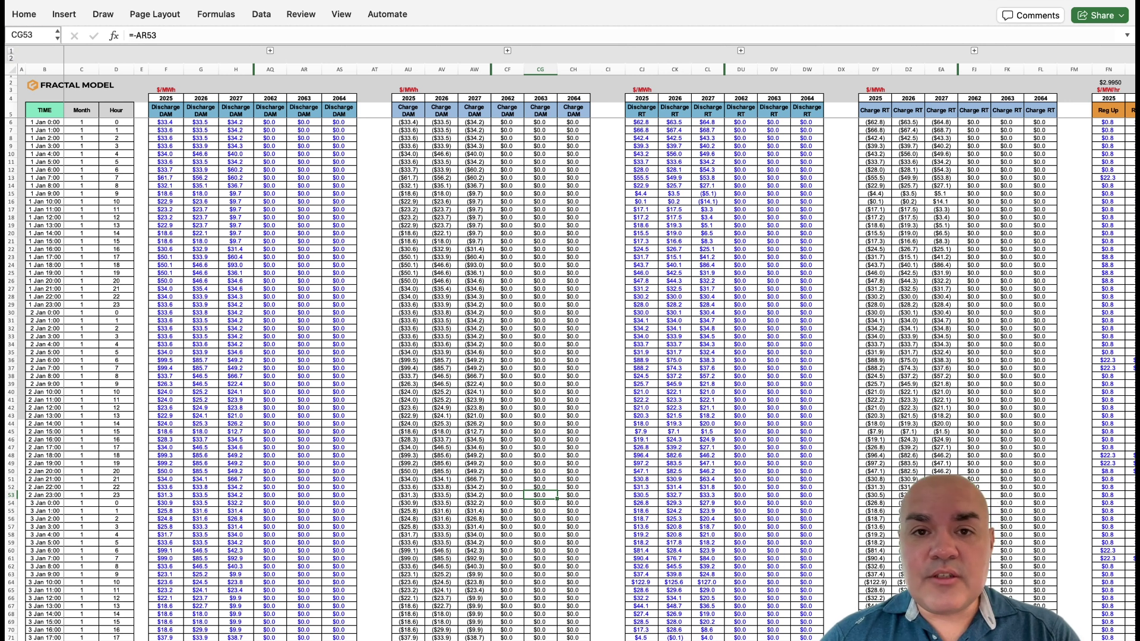
key(super+alt+r)
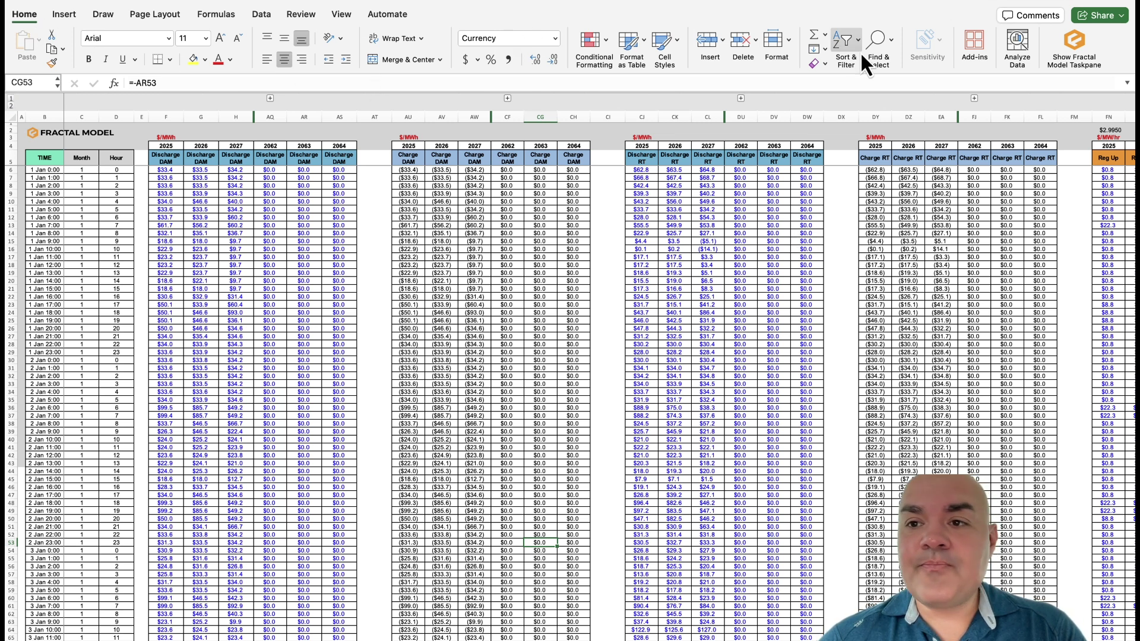
Step: In the Fractal Model taskpane's Advanced Optimize settings, choose Fractal forecast, ERCOT market and West location
click(1078, 42)
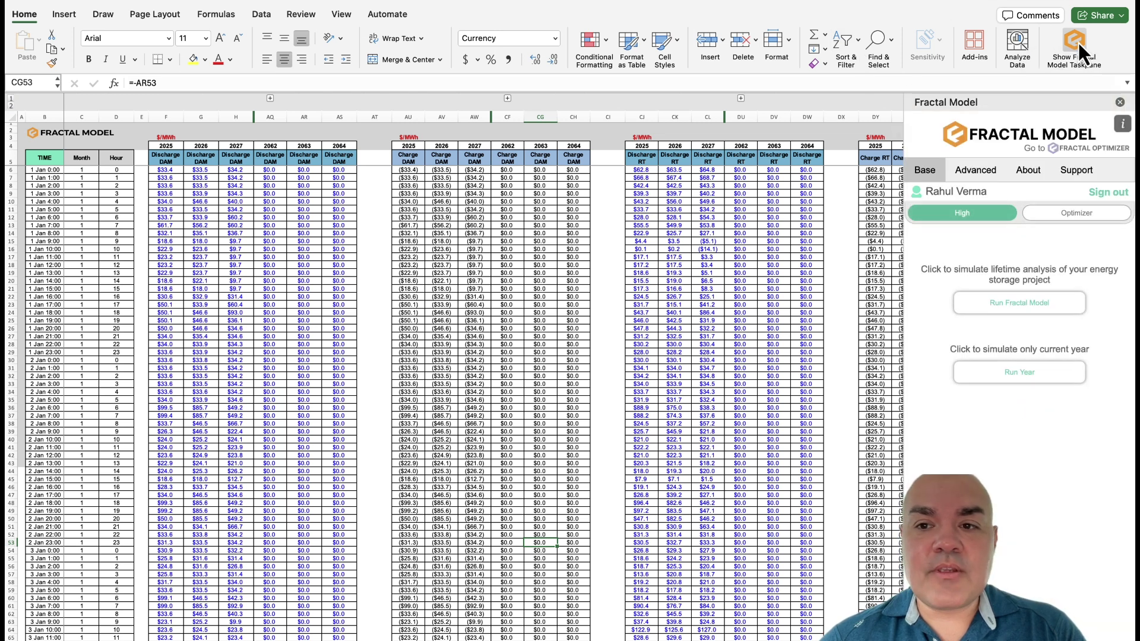
click(977, 173)
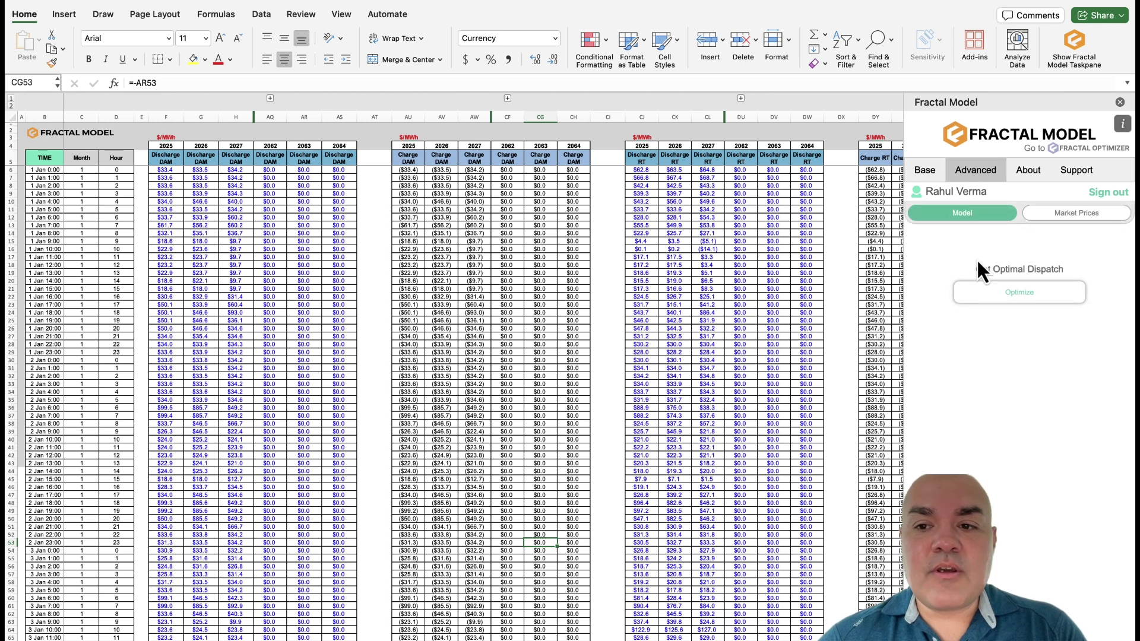
click(989, 293)
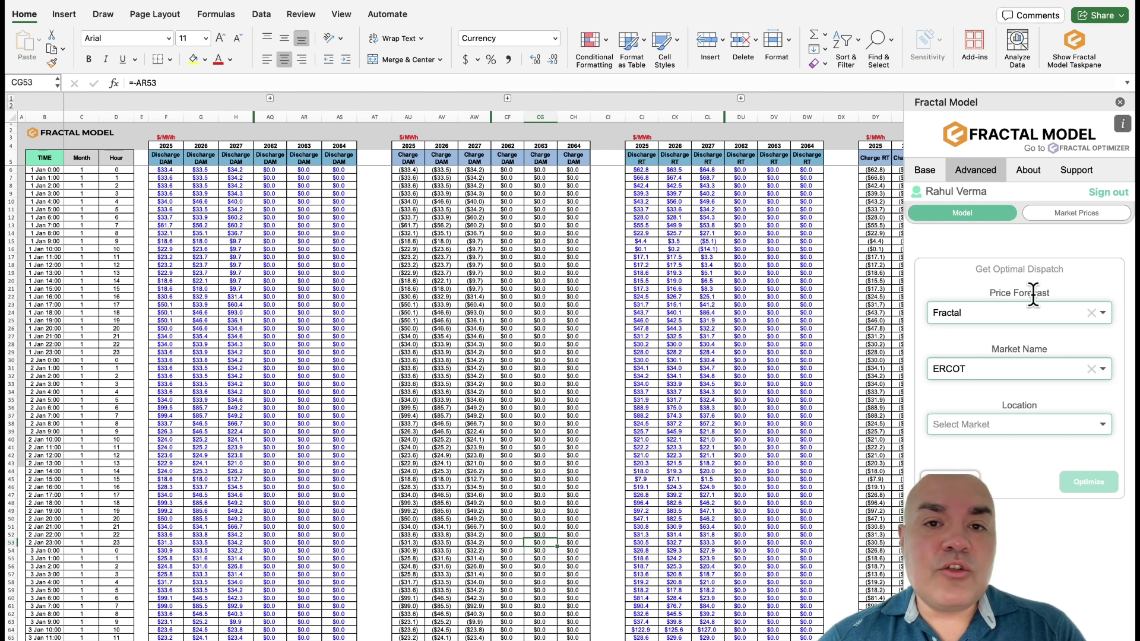
click(1102, 312)
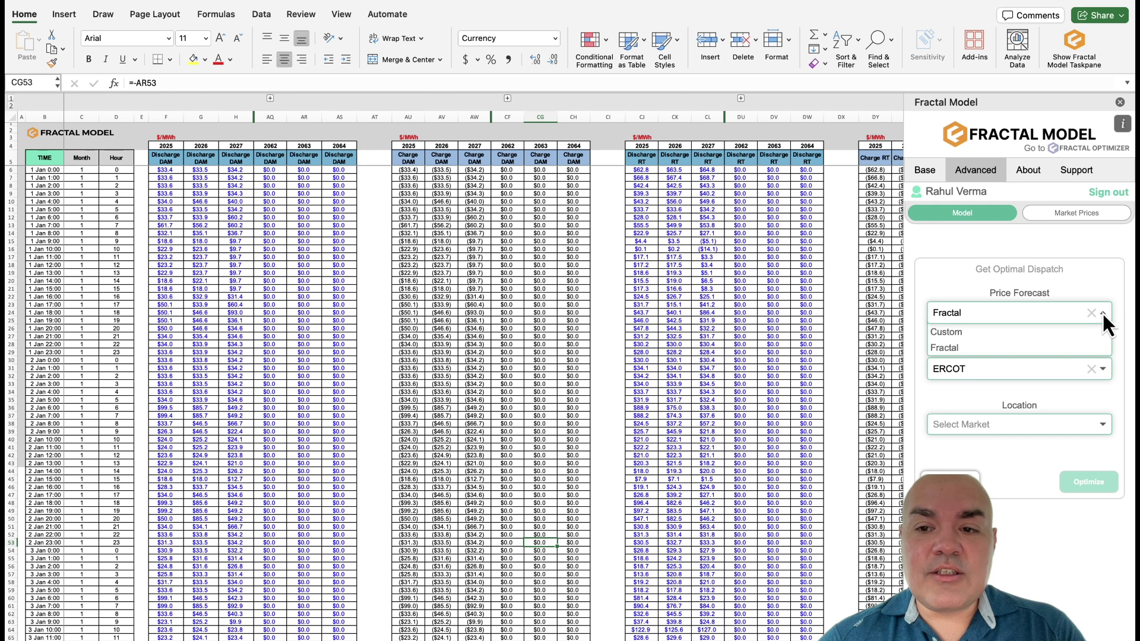
click(1029, 348)
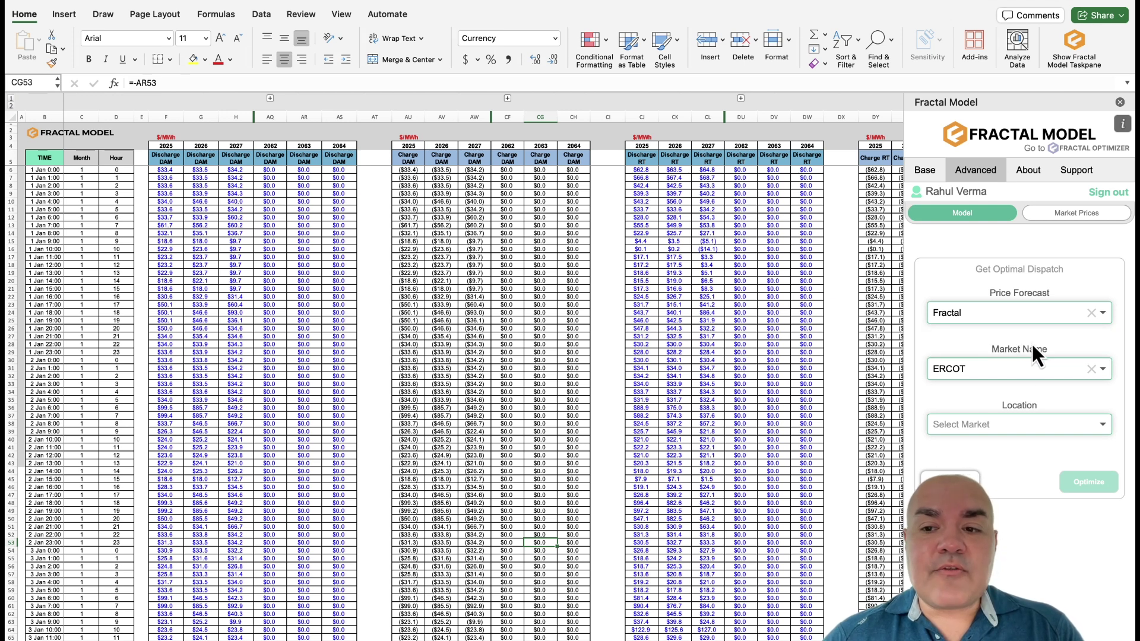
click(1028, 367)
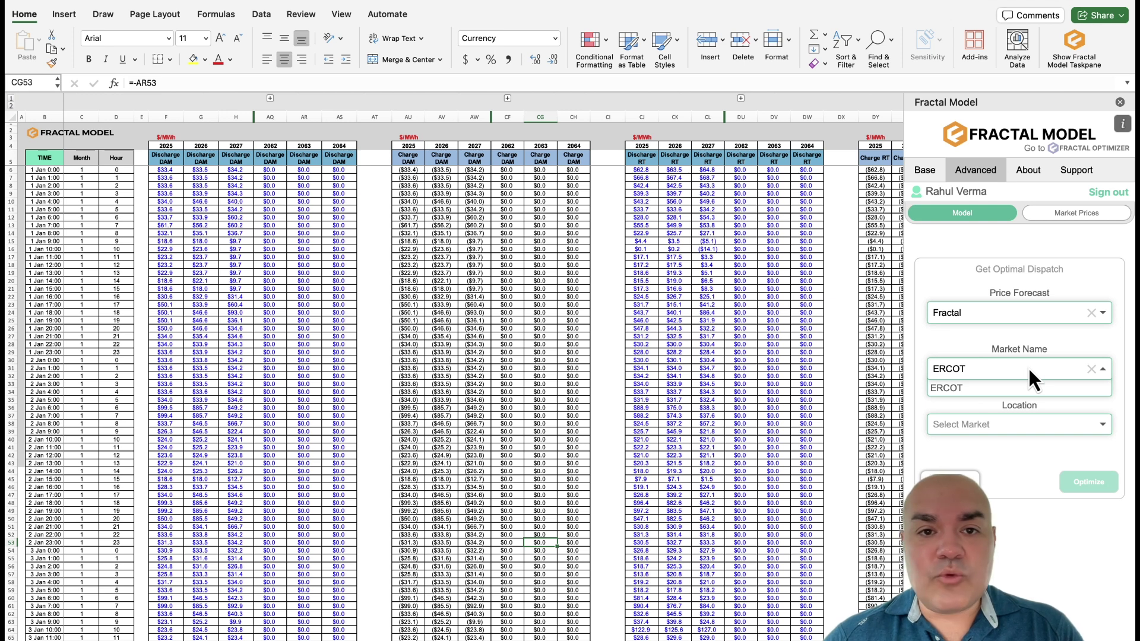
click(1023, 421)
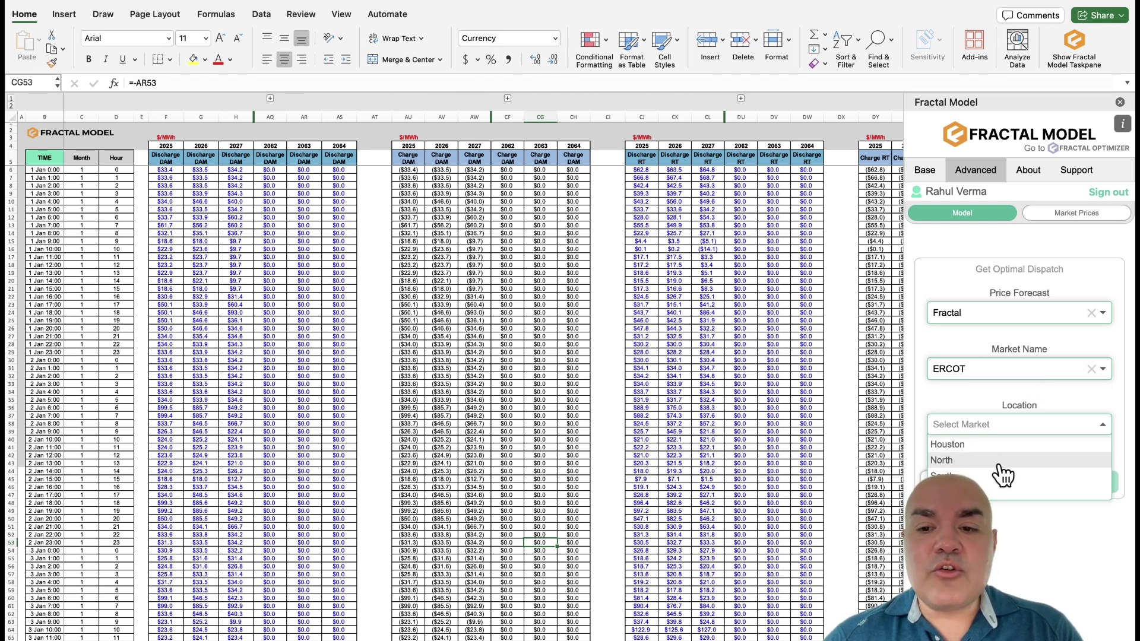
click(1000, 493)
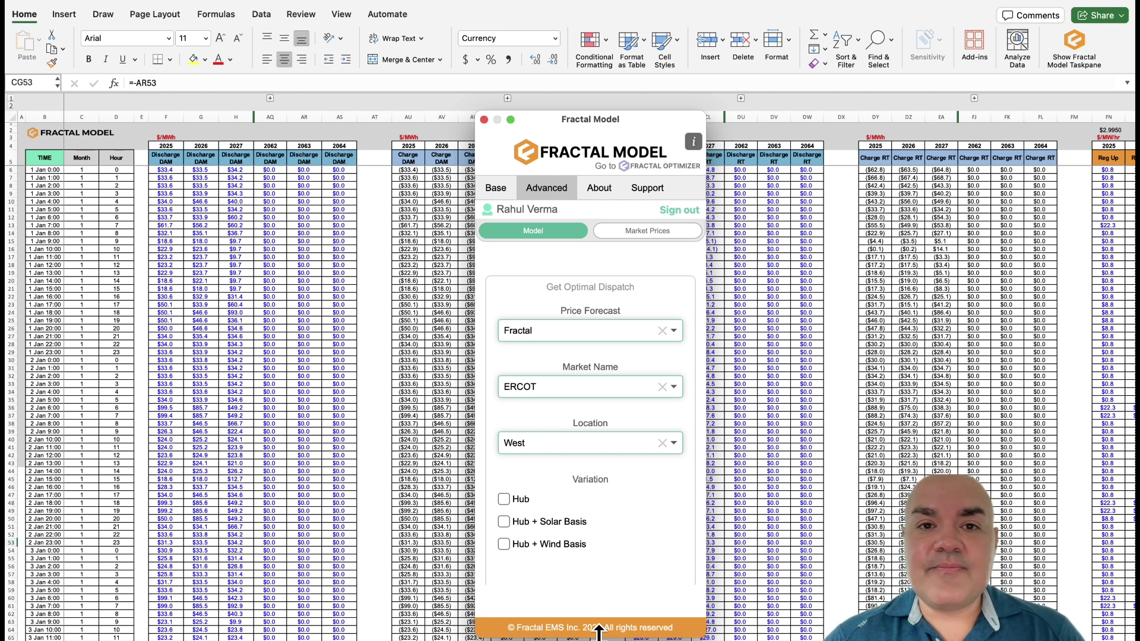
Step: Tick Hub + Solar Basis and run Optimize, giving a 15.98% project IRR and $23,773,763 average revenue
click(504, 522)
scroll(600, 512, down, 2)
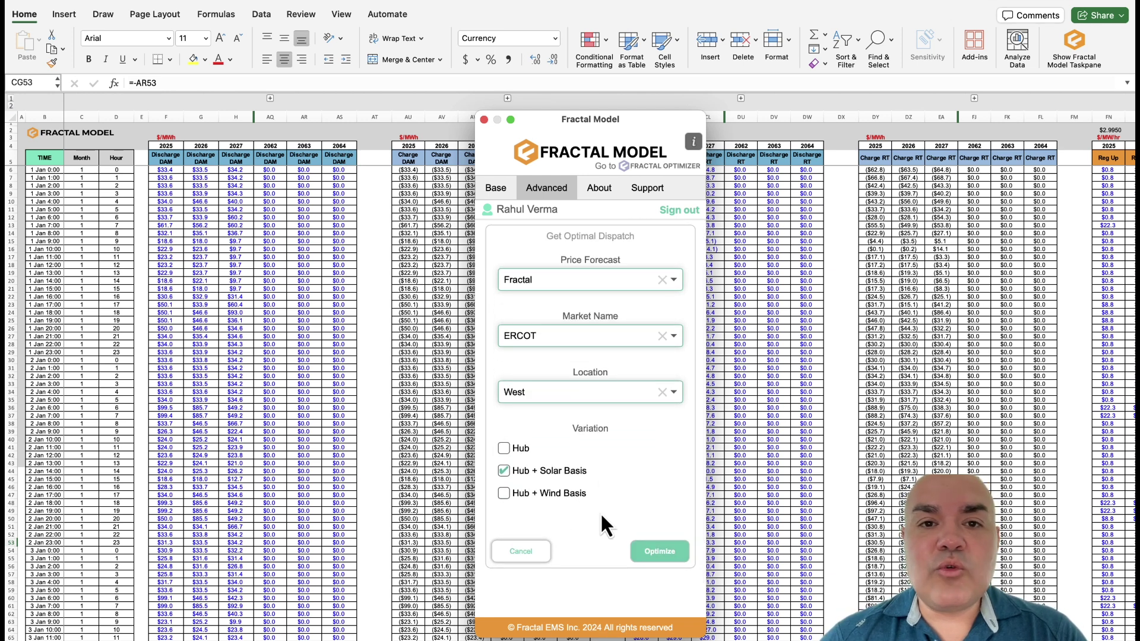
click(663, 555)
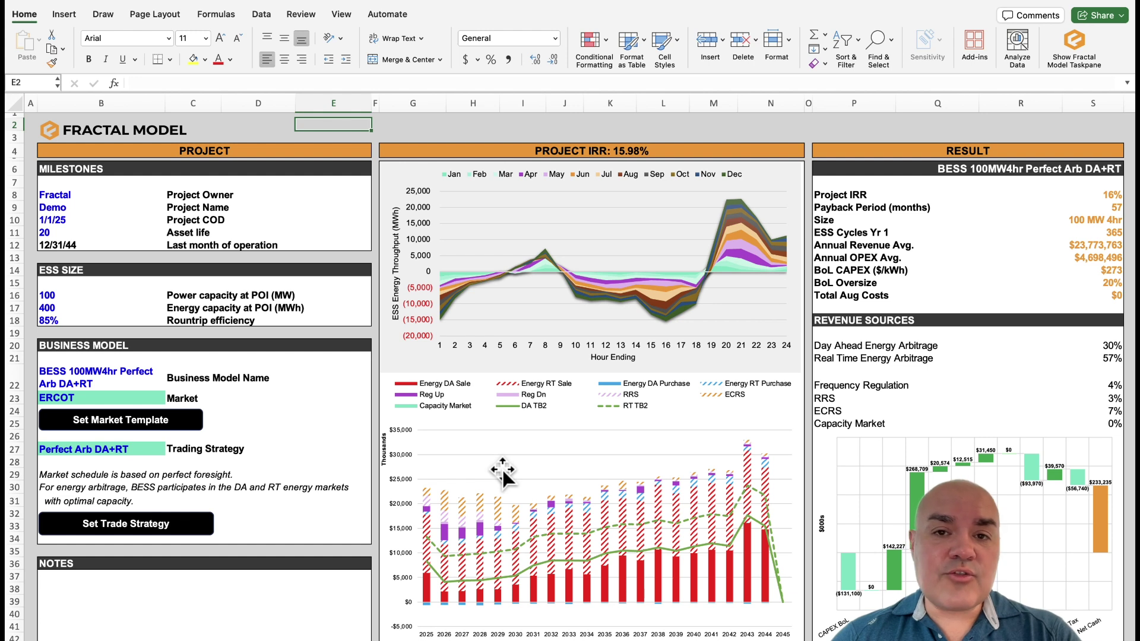
Step: Open the Trading Strategy dropdown in cell B27 to review the available strategies
click(159, 449)
click(170, 449)
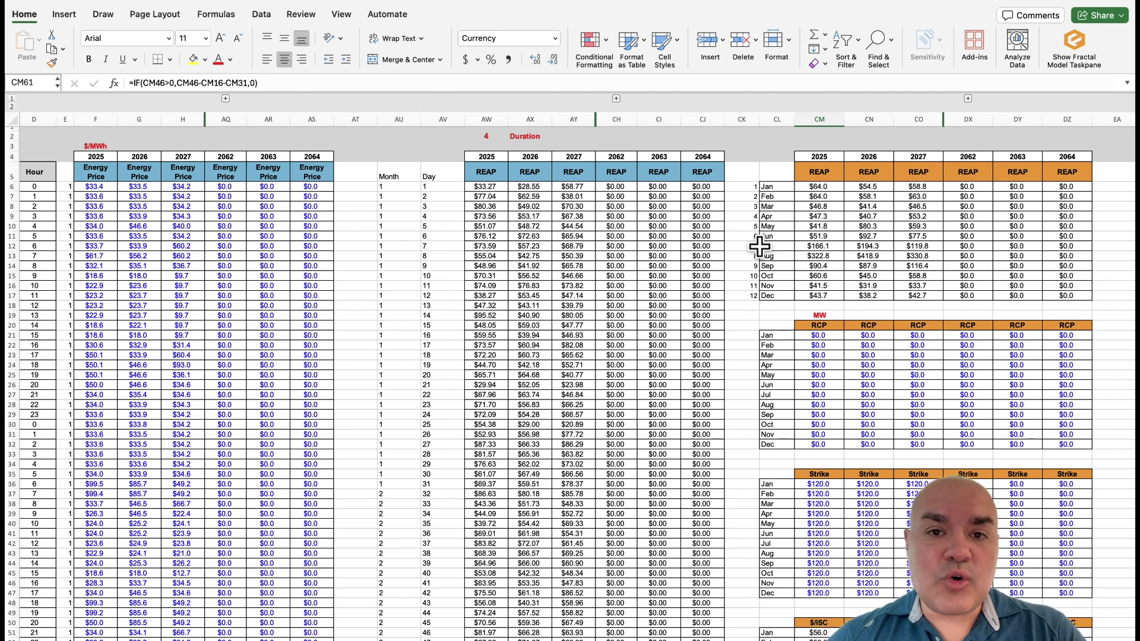
Step: Scroll through the REAP, Strike and ISC price tables, then move to the Project CAPEX sheet
scroll(813, 150, down, 6)
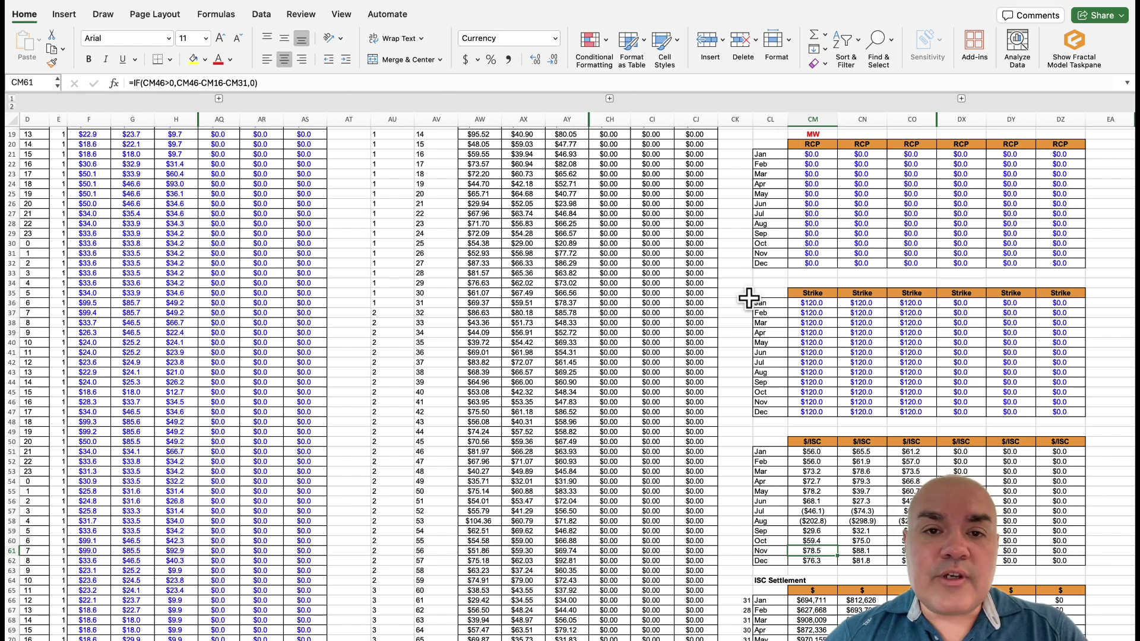
scroll(437, 158, up, 6)
scroll(437, 158, left, 2)
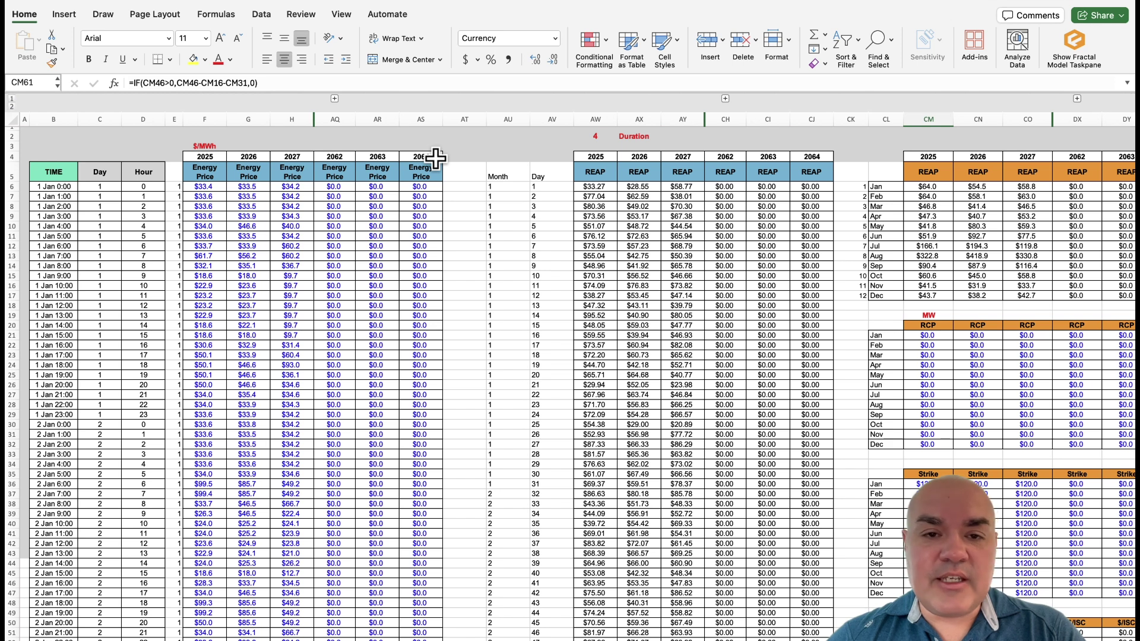
key(ctrl+Page_Up)
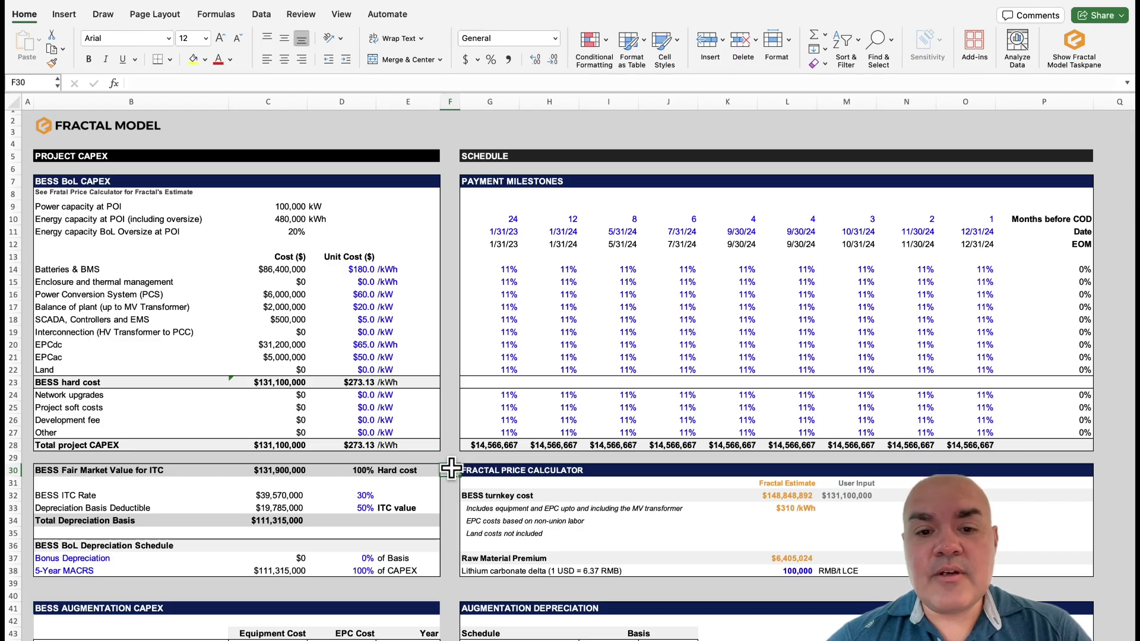
Step: Select the Fractal Price Calculator block G30:L35 on the Project CAPEX sheet
drag(462, 470, 835, 567)
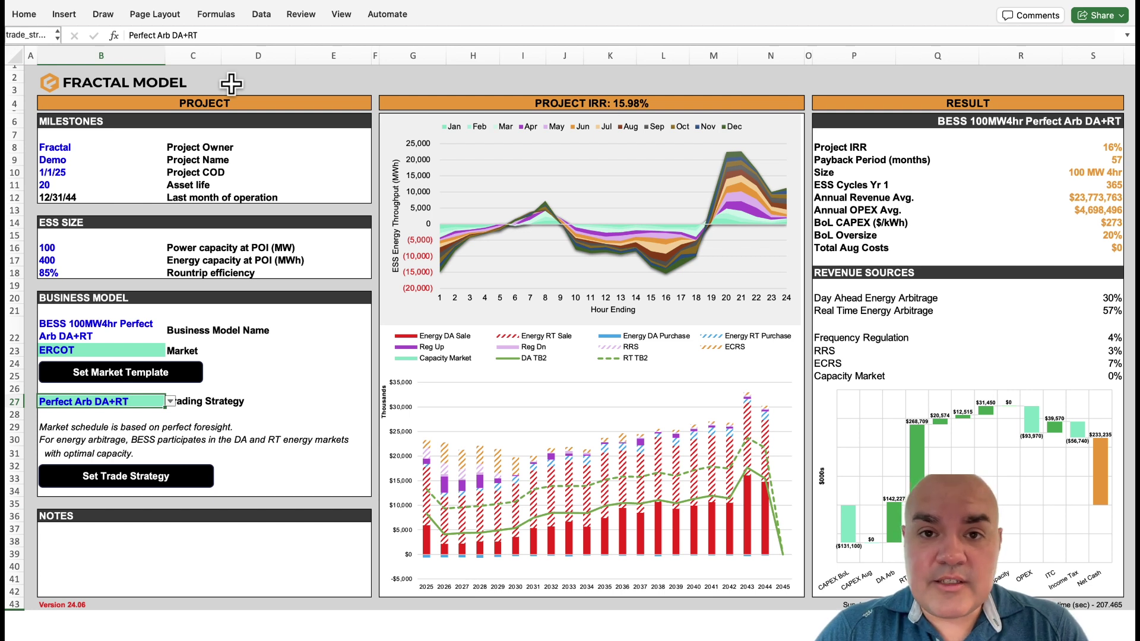
Step: Page forward past the Project CAPEX and BESS OPEX sheets to the ESS Degradation sheet
key(ctrl+Page_Down)
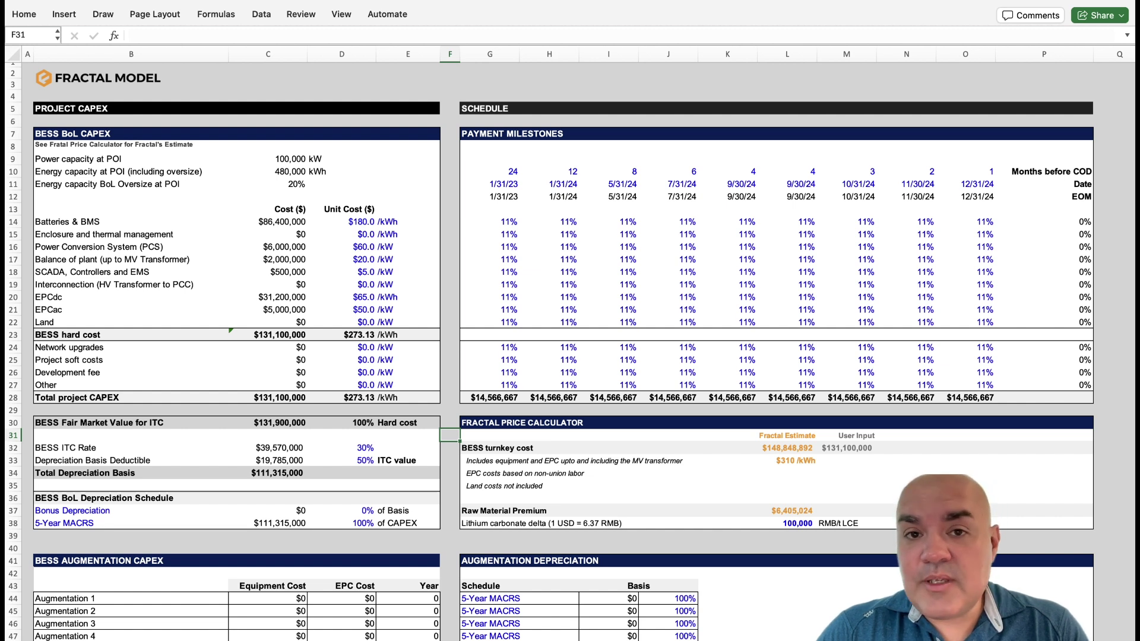
key(ctrl+Page_Down)
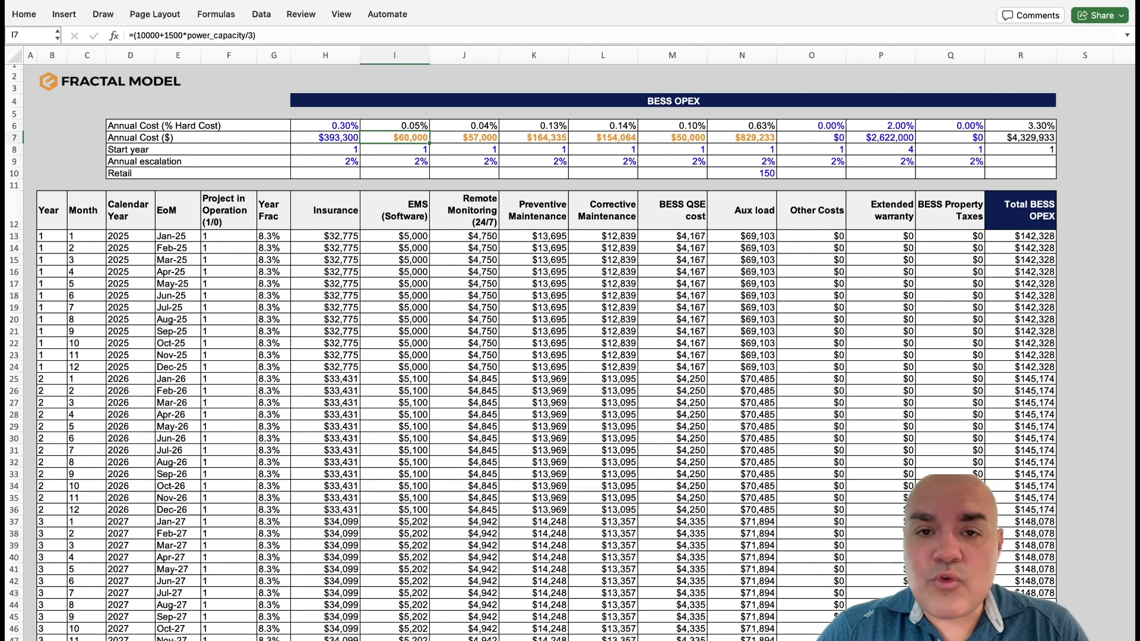
key(ctrl+Page_Down)
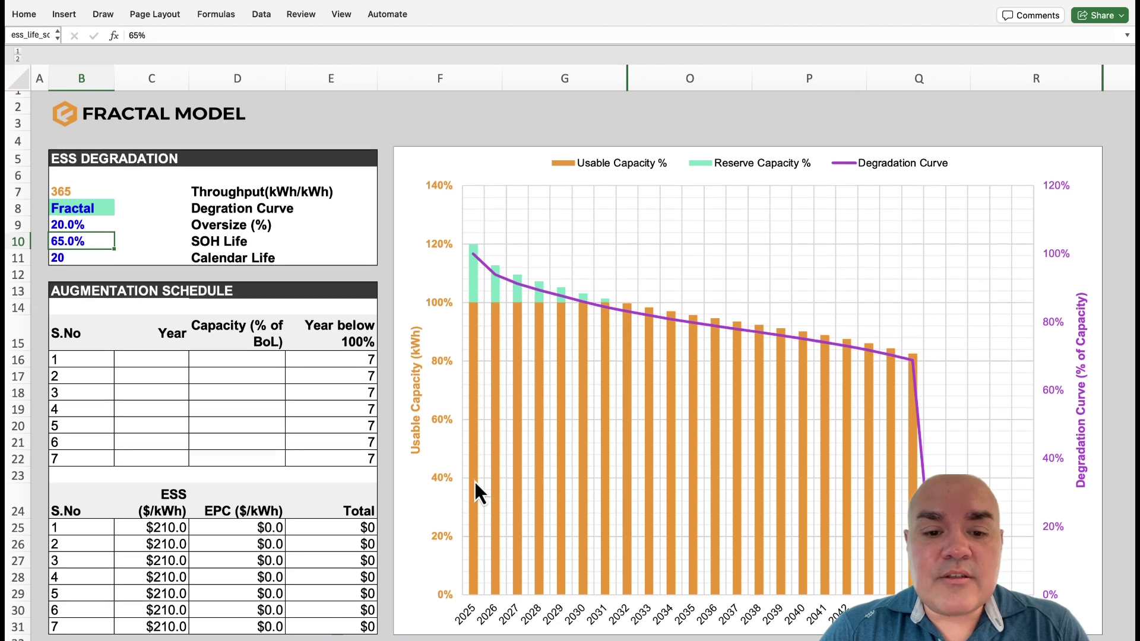
Step: Scroll down to the Discharge Limit, Charge Limit and 200 MW POI Capacity inputs
scroll(475, 481, down, 8)
scroll(473, 479, down, 3)
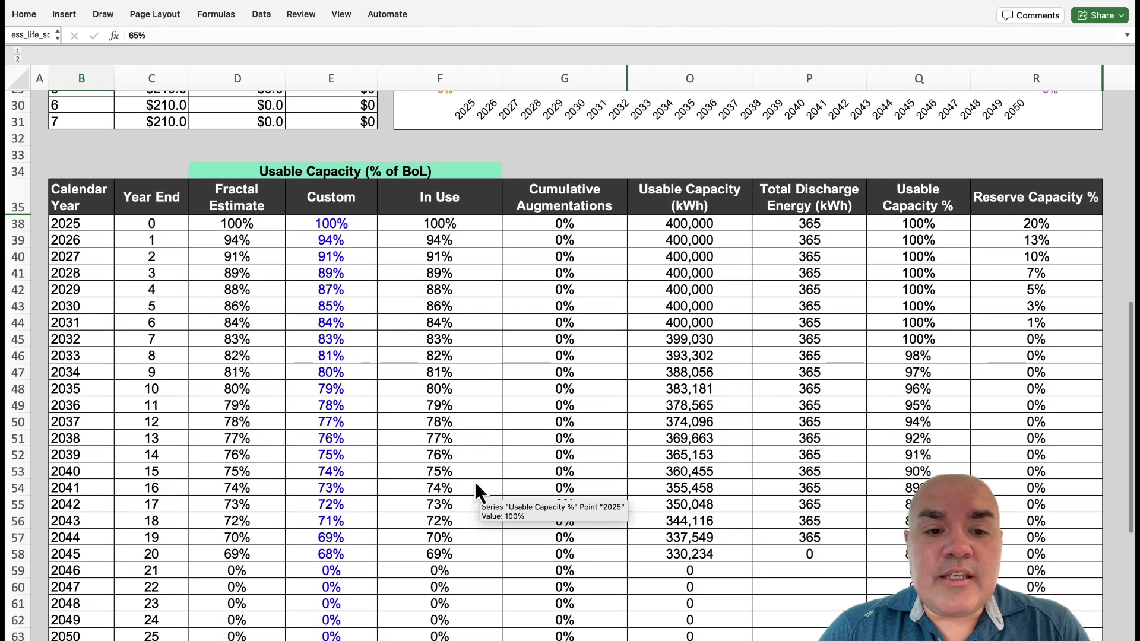
scroll(473, 480, down, 2)
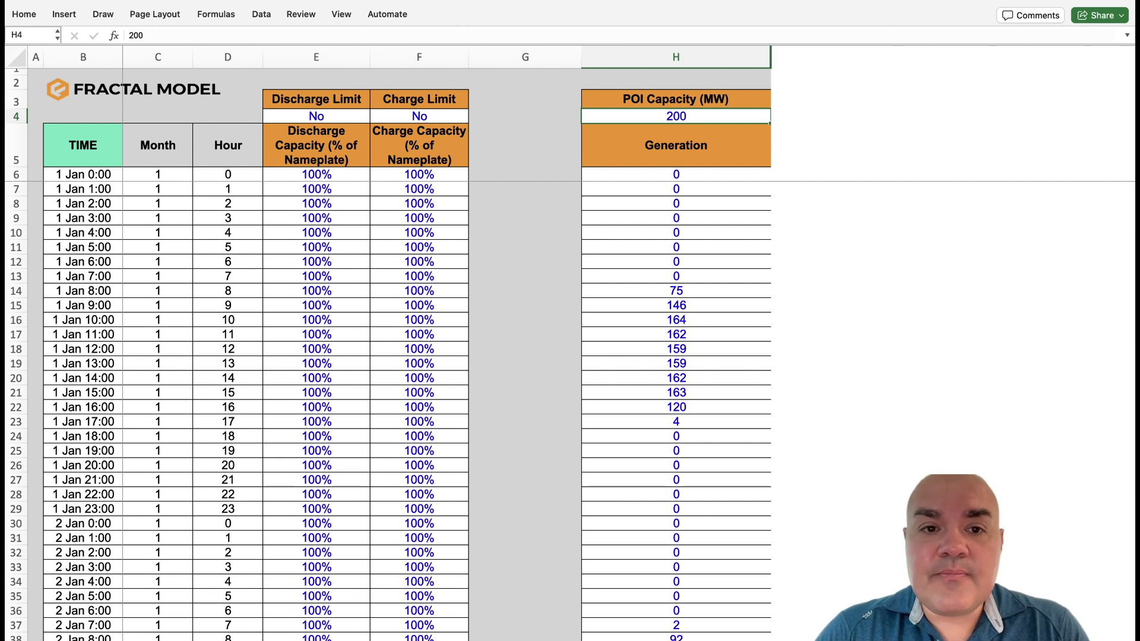
Step: Move to the sheet with 20% Reg Up/Dn, 1% RRS/ECRS throughput and ECRS 2-hour minimum
key(ctrl+Page_Down)
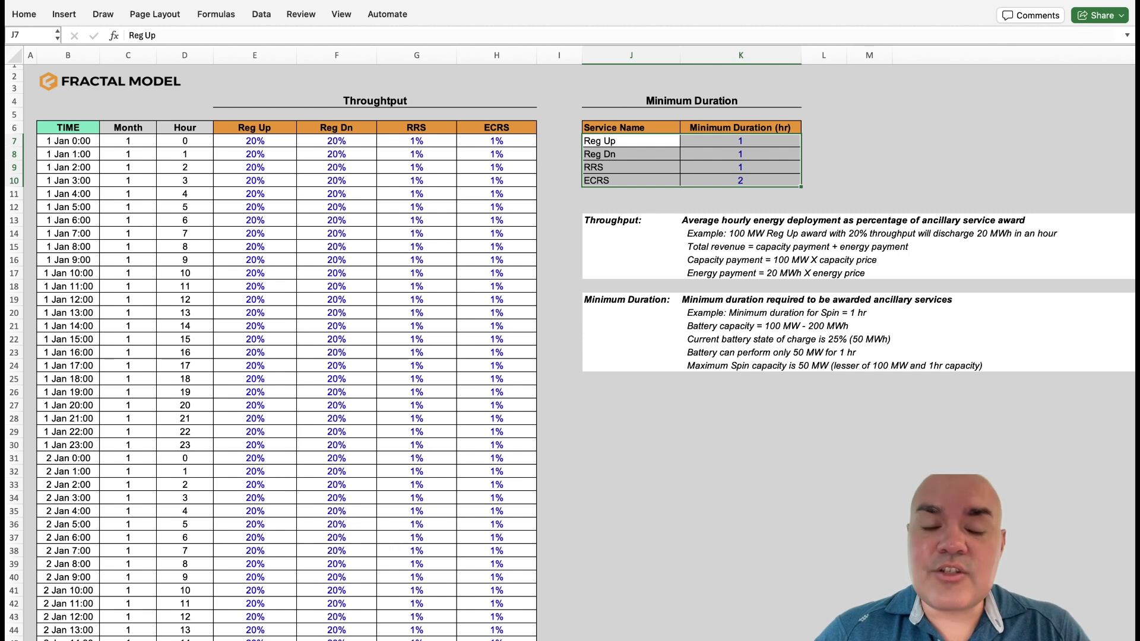
Step: Move to the sheet with optimization years 1–21, days 1–365 and 1.00 maximum cycles per day
key(ctrl+Page_Down)
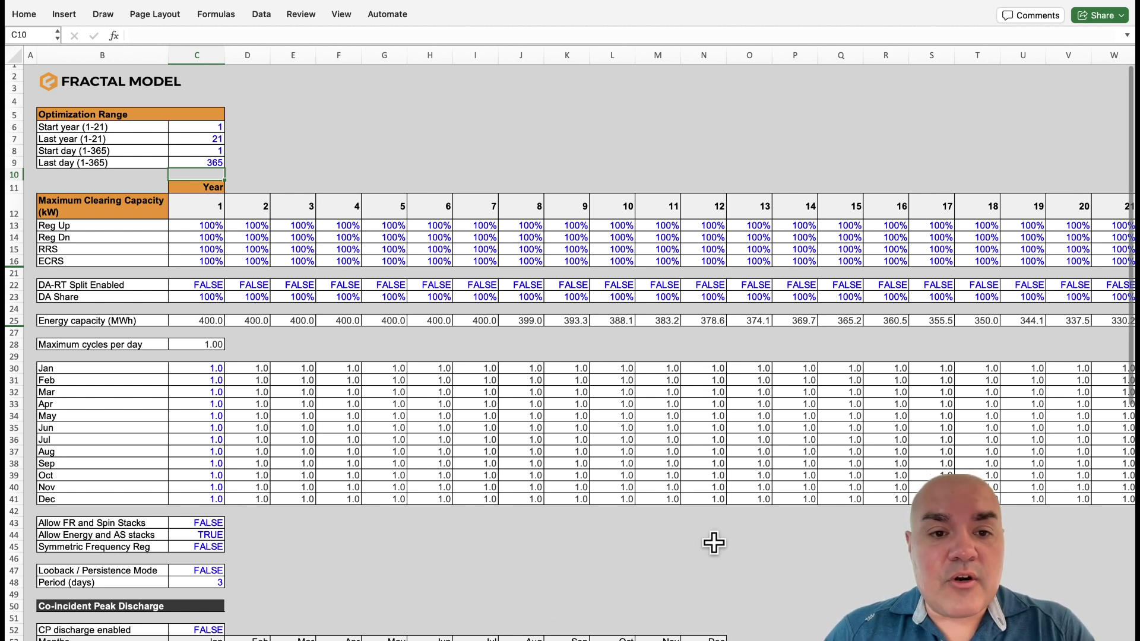
Step: Enter 90% for year 2 RRS capacity, fill the decline to 40% by year 7, then hold 40% through year 21
click(256, 250)
text(90)
drag(208, 249, 235, 249)
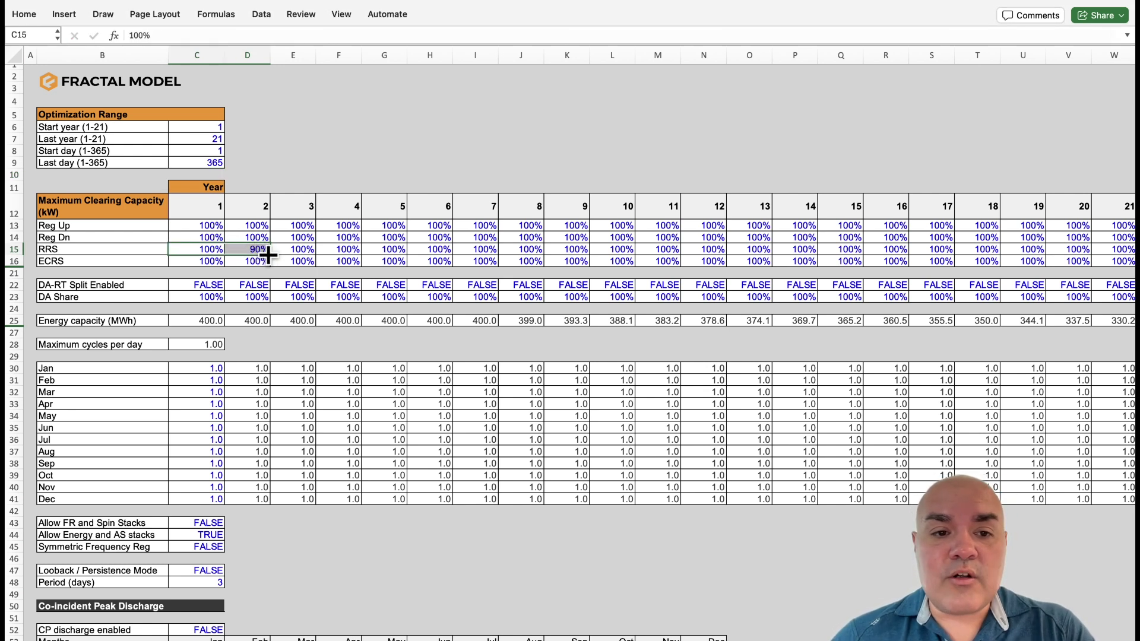
drag(268, 255, 480, 249)
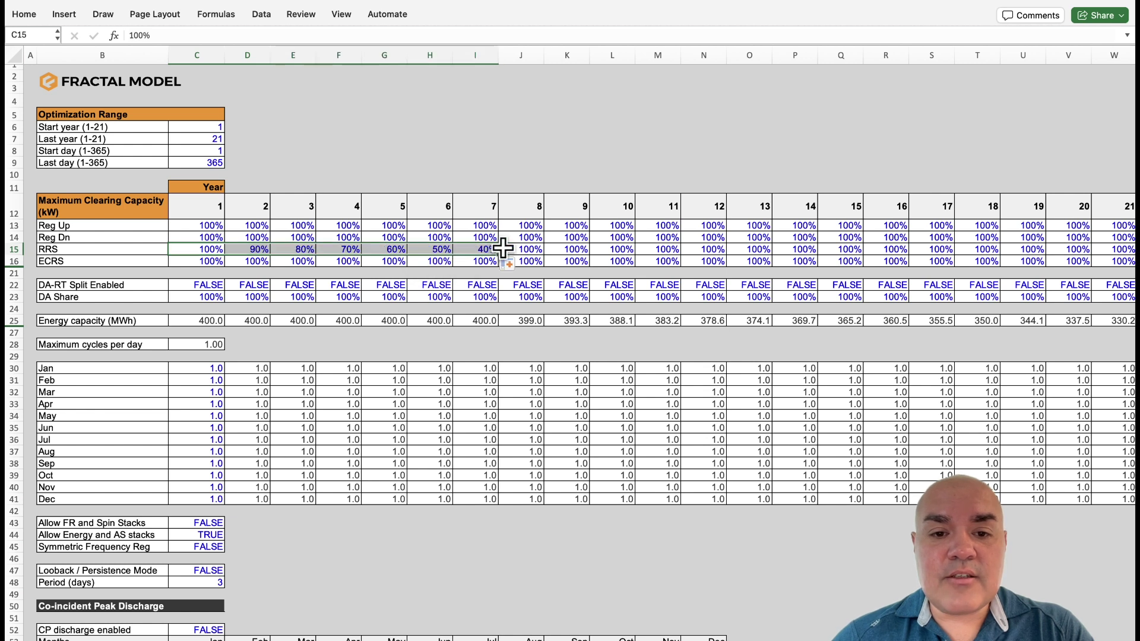
click(486, 250)
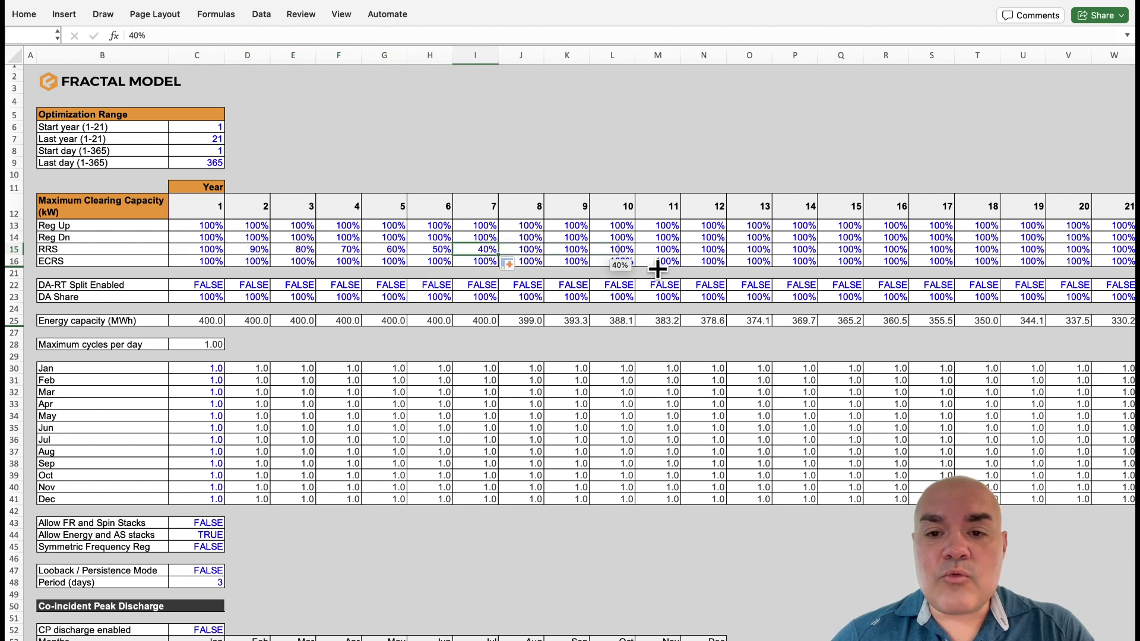
drag(832, 269, 1118, 250)
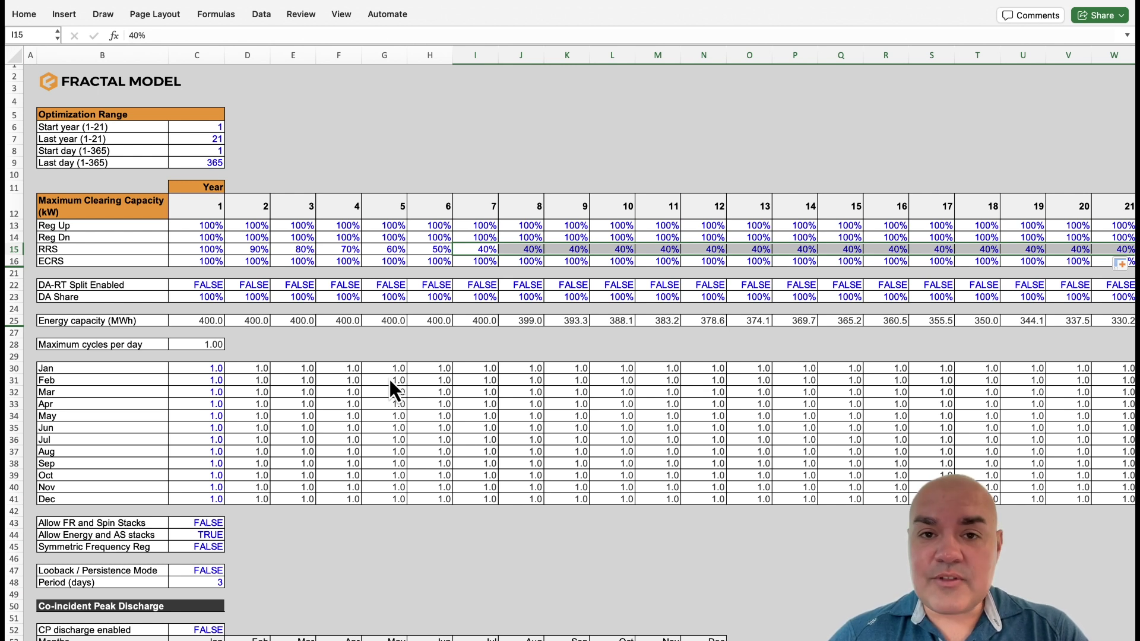
Step: Set March and April to 0.5 cycles per day
click(203, 391)
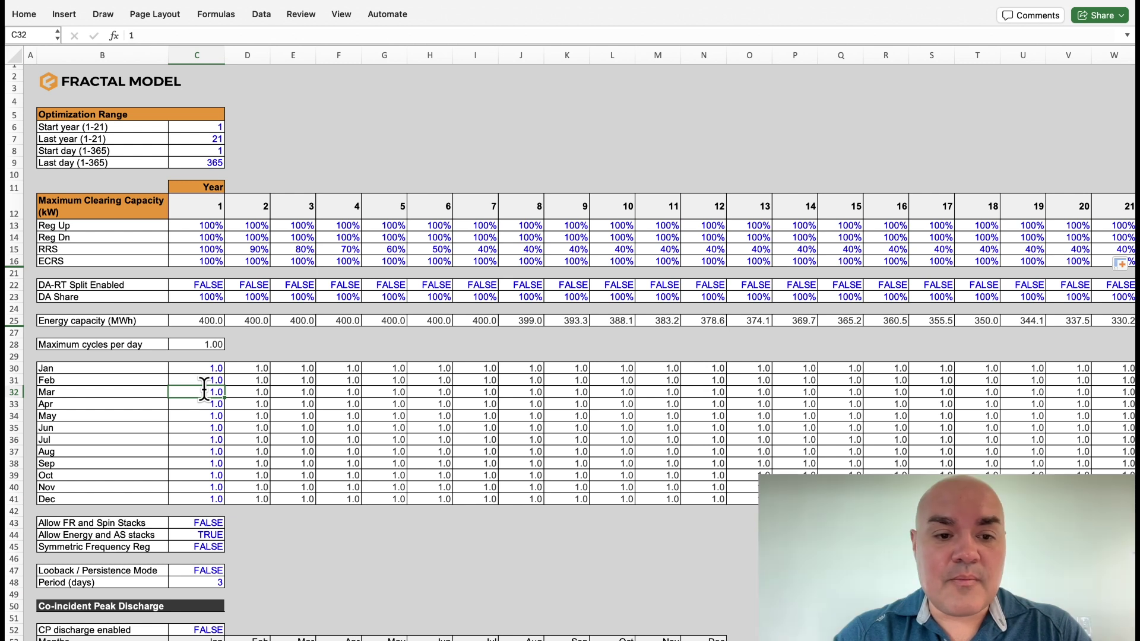
text(0.5)
key(Return)
text(.5)
key(Return)
Step: Set August to 2.0 cycles per day and move to the hourly price sheet
key(Down)
key(Down)
key(Down)
text(2)
key(Return)
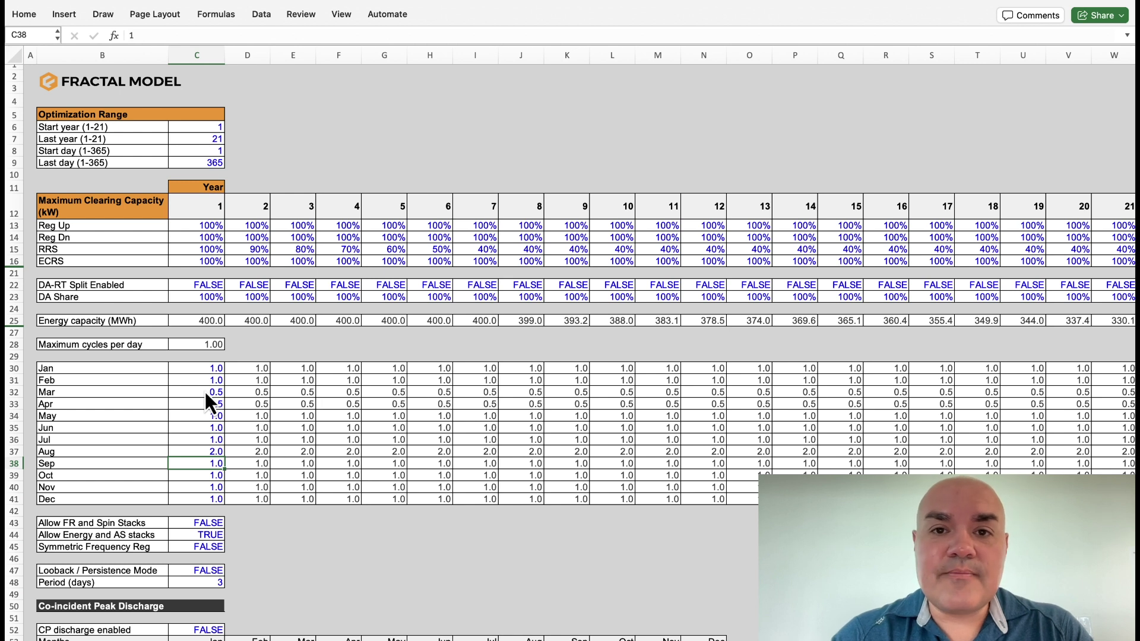
key(ctrl+Page_Down)
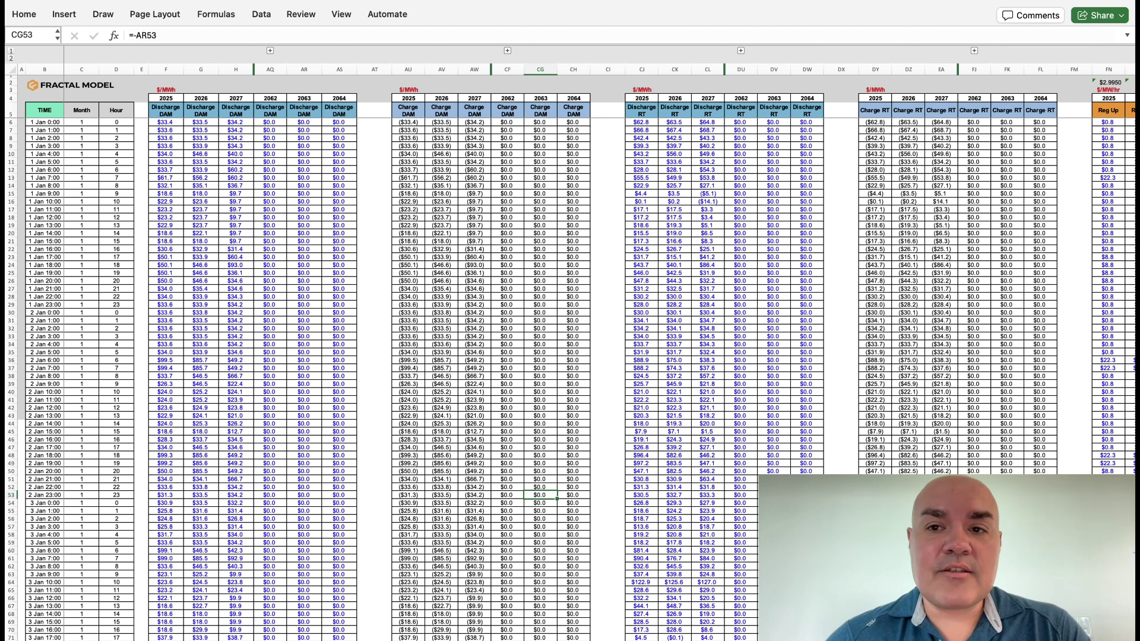
Step: Open the Fractal Model Advanced Optimize form and choose the ERCOT market location for the dispatch run
key(super+alt+r)
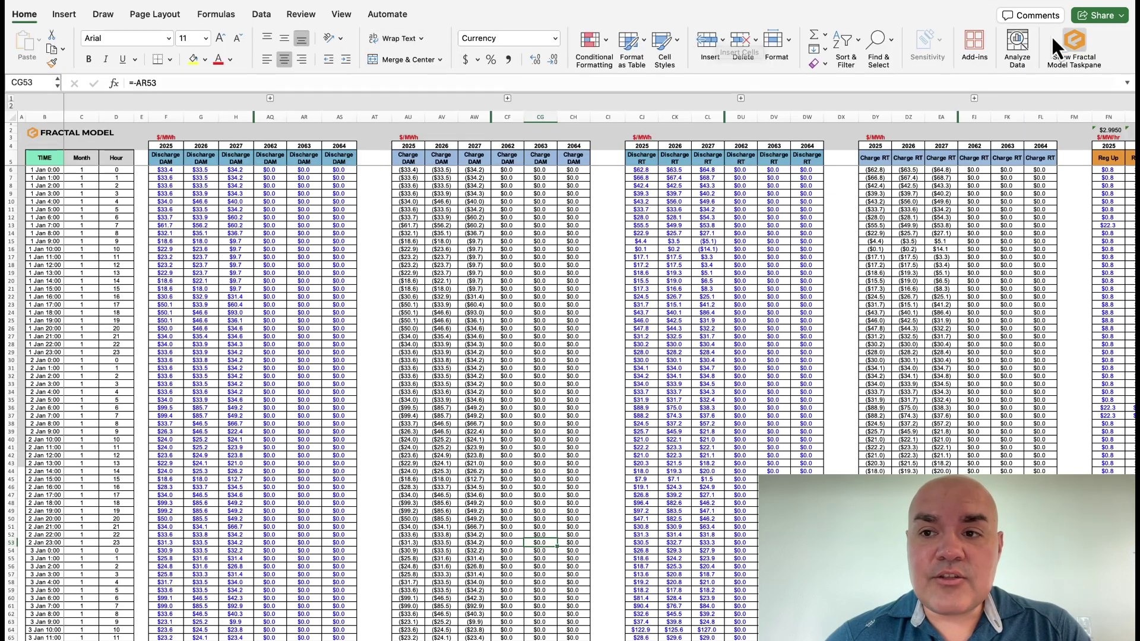
click(1069, 43)
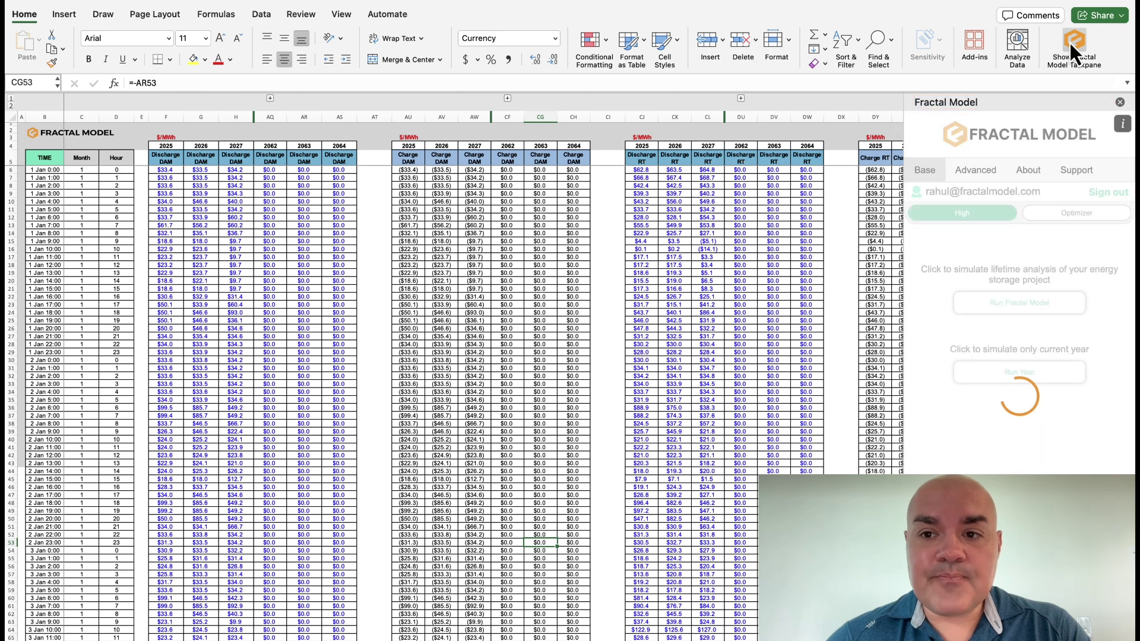
click(981, 172)
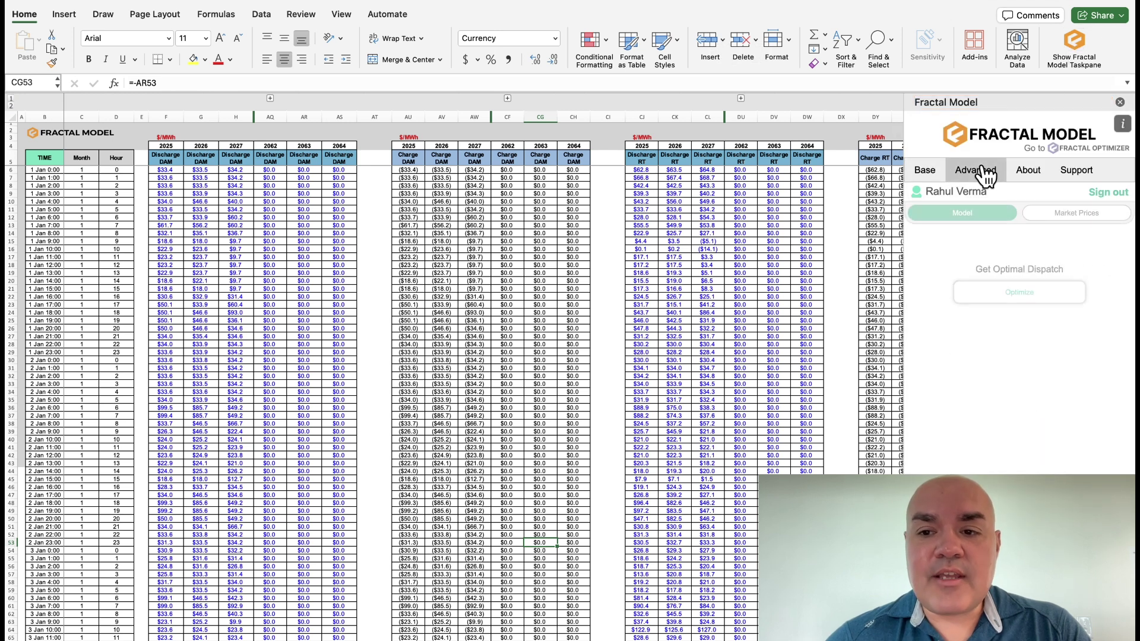
click(987, 293)
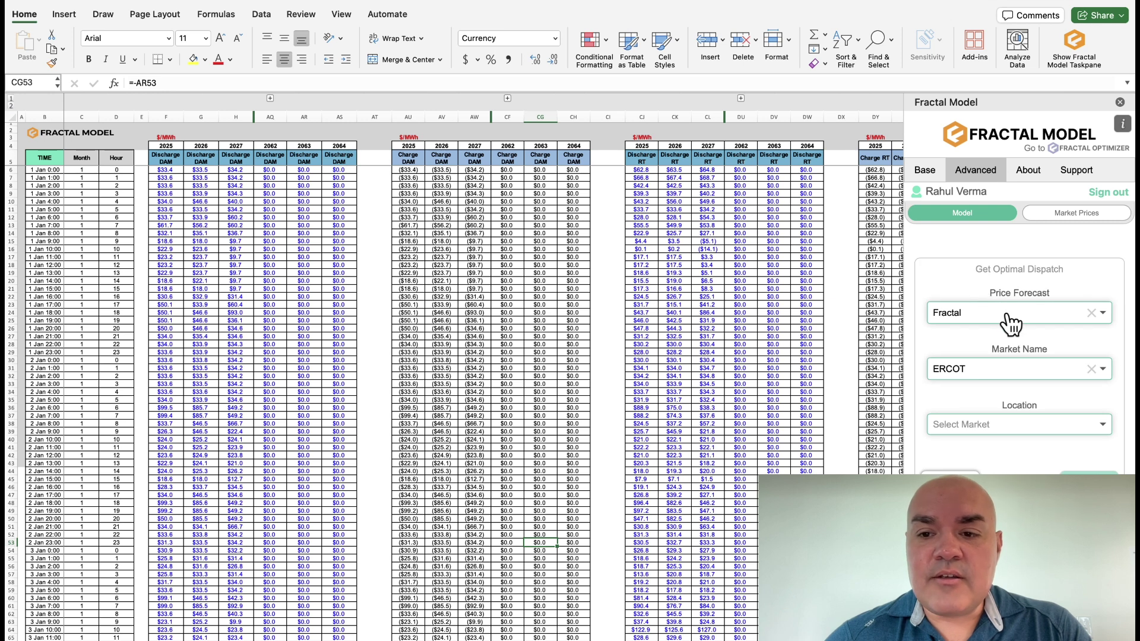
click(990, 423)
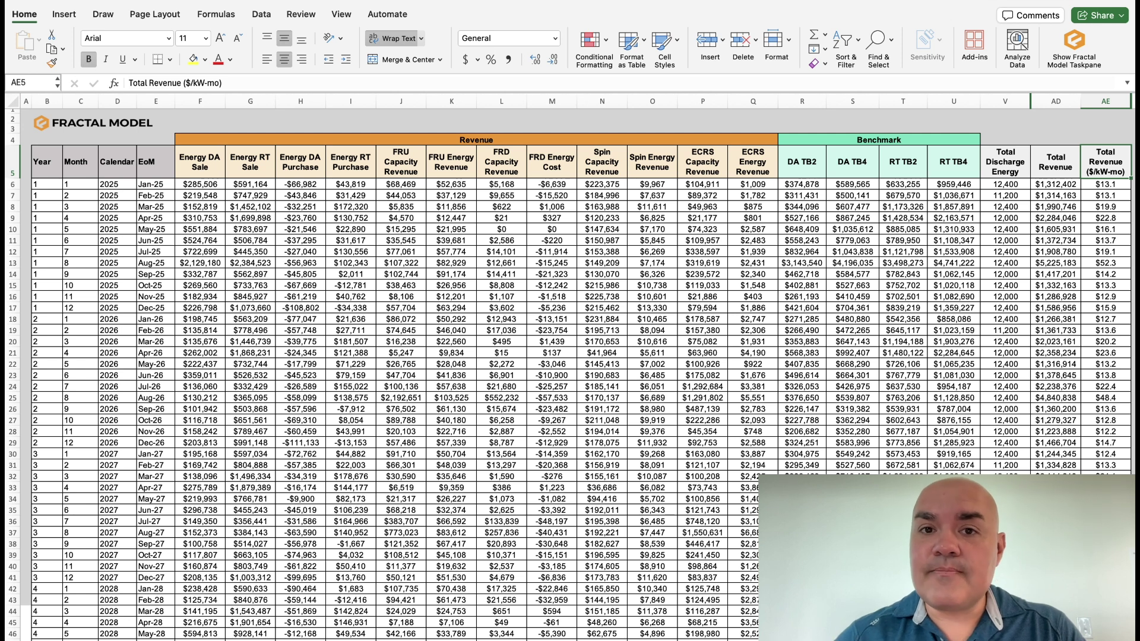
Step: Go to the project cash-flow sheet showing $131,100,000 CAPEX and a 12.64% pre-tax IRR
key(ctrl+Page_Up)
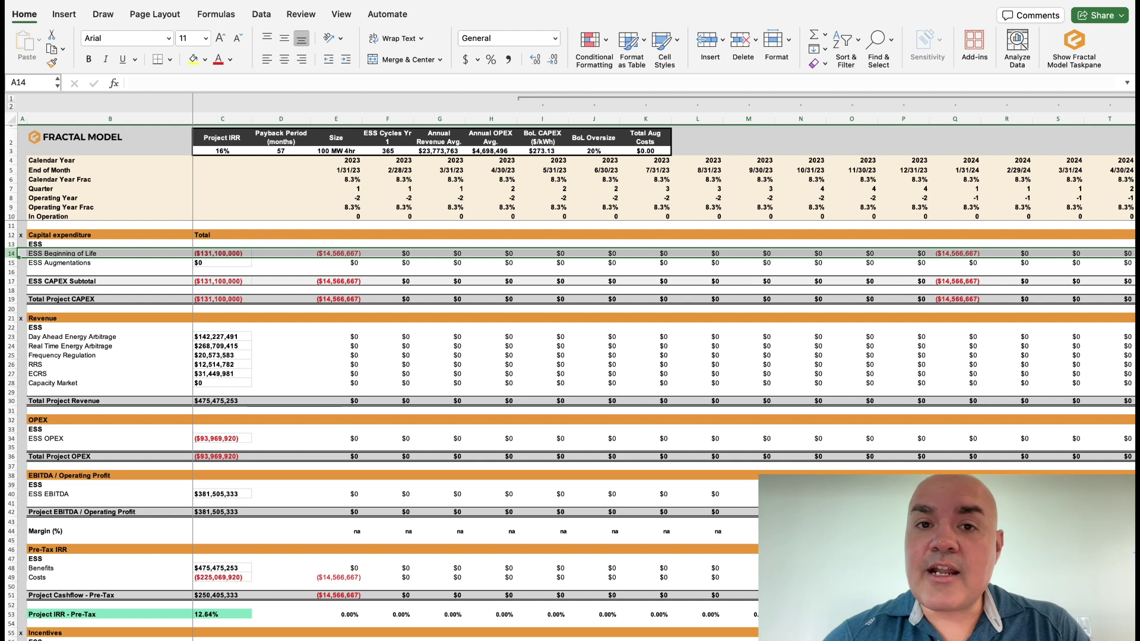
Step: Scroll through the summary report's revenue, state-of-charge and charge/discharge hour charts
key(ctrl+Page_Down)
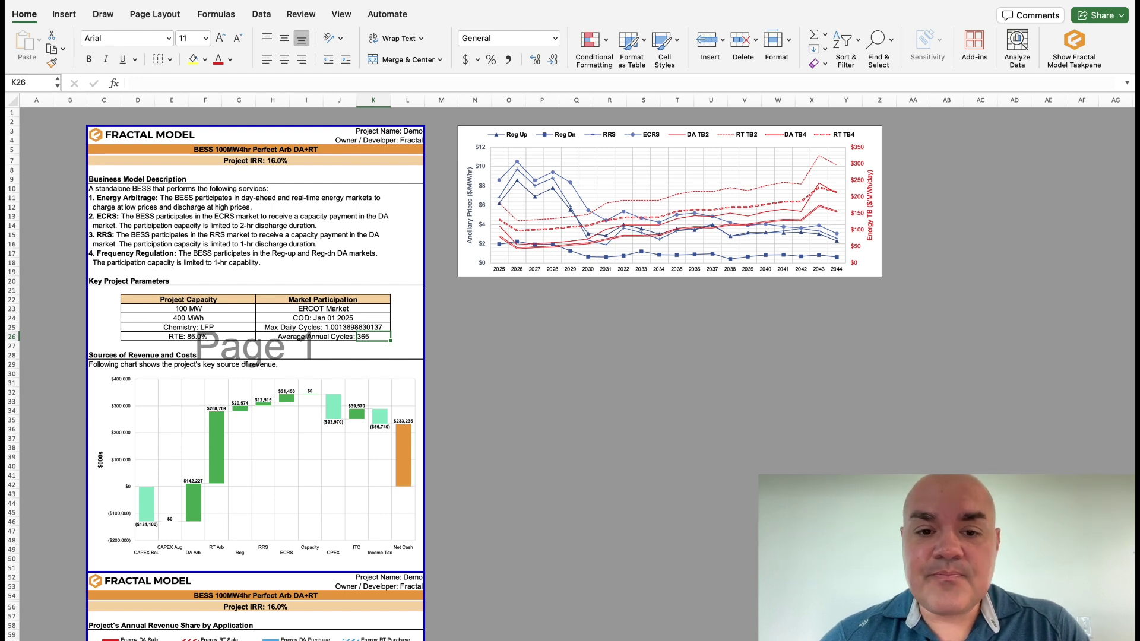
scroll(497, 518, down, 10)
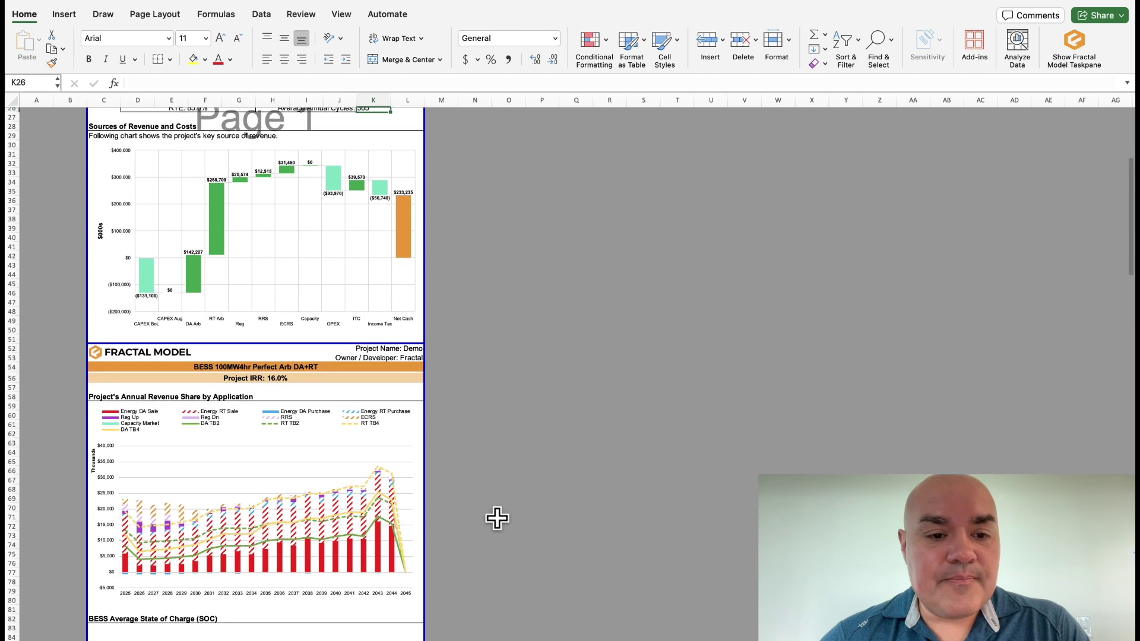
scroll(497, 518, down, 9)
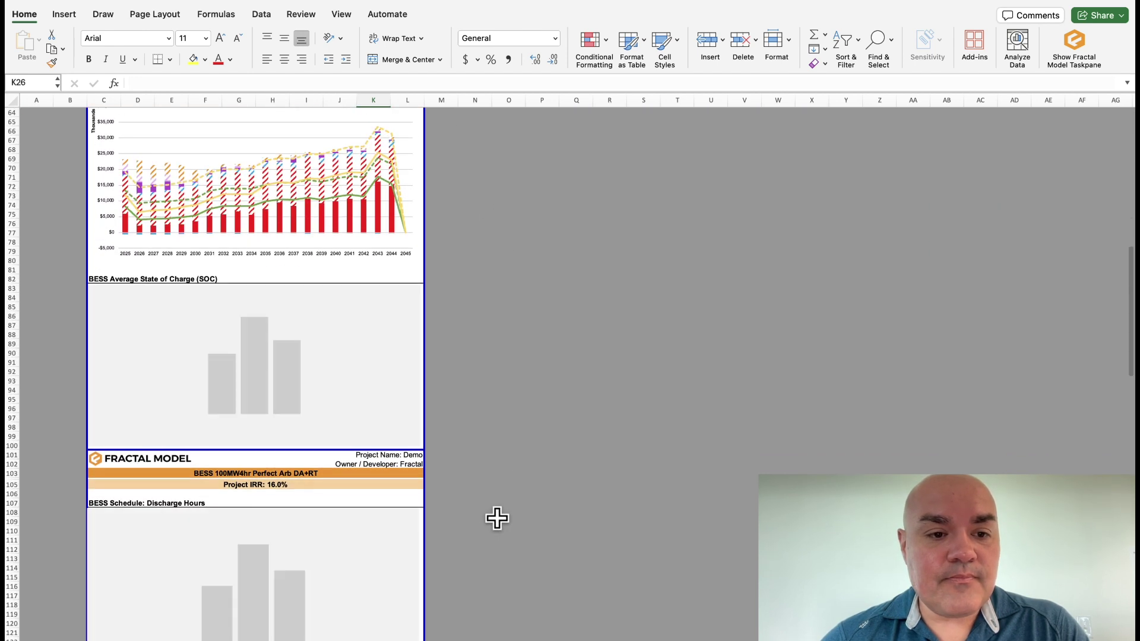
scroll(497, 518, down, 4)
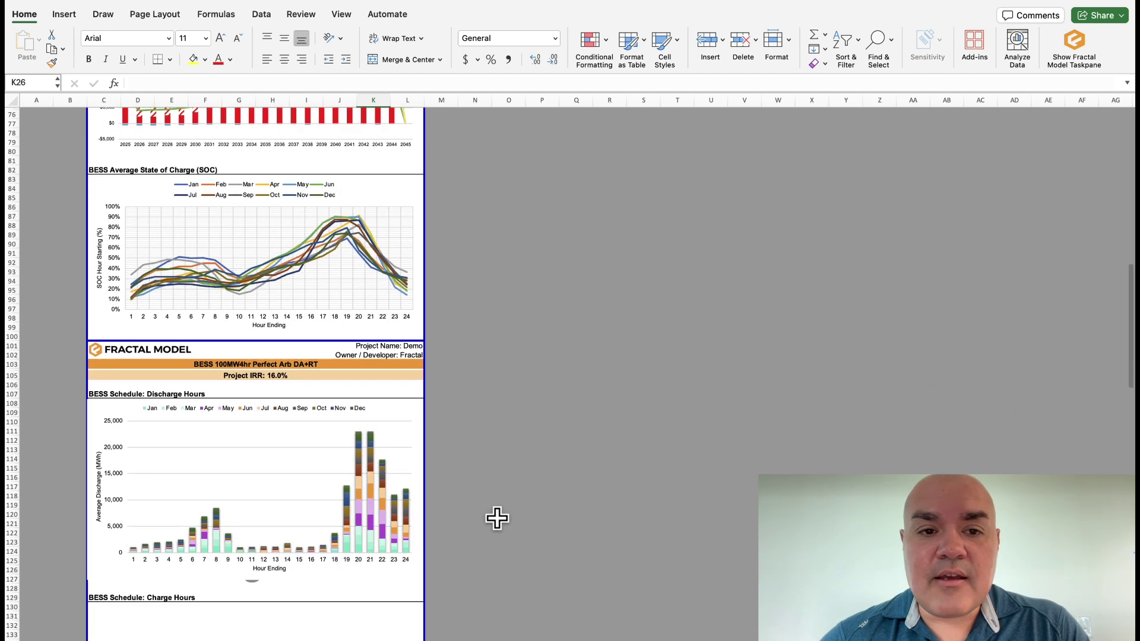
scroll(497, 519, down, 11)
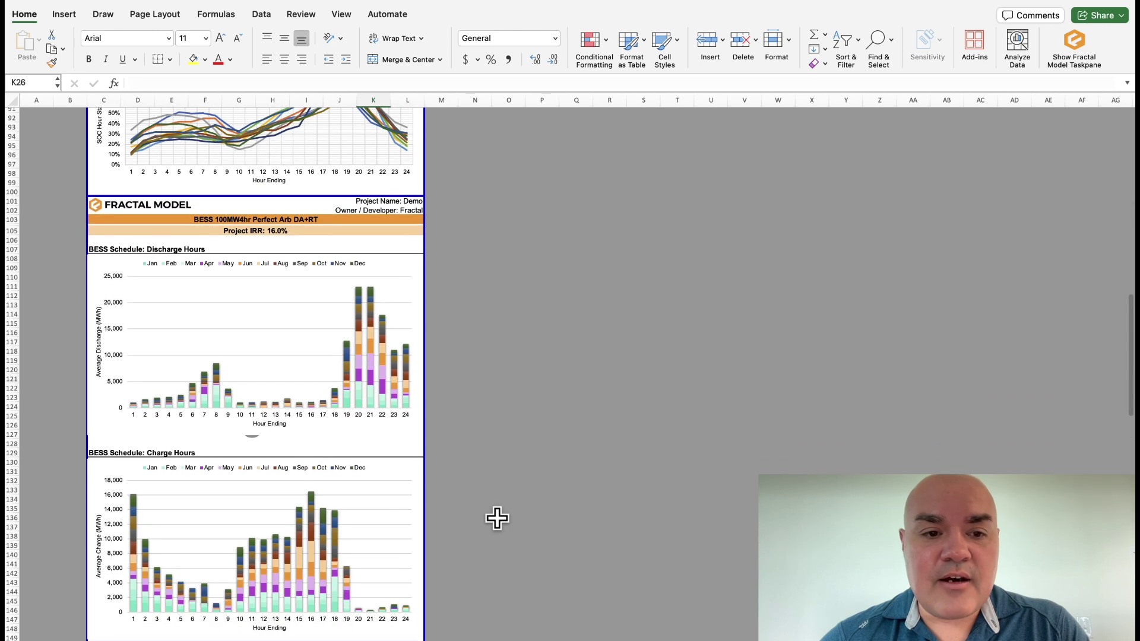
scroll(497, 518, down, 4)
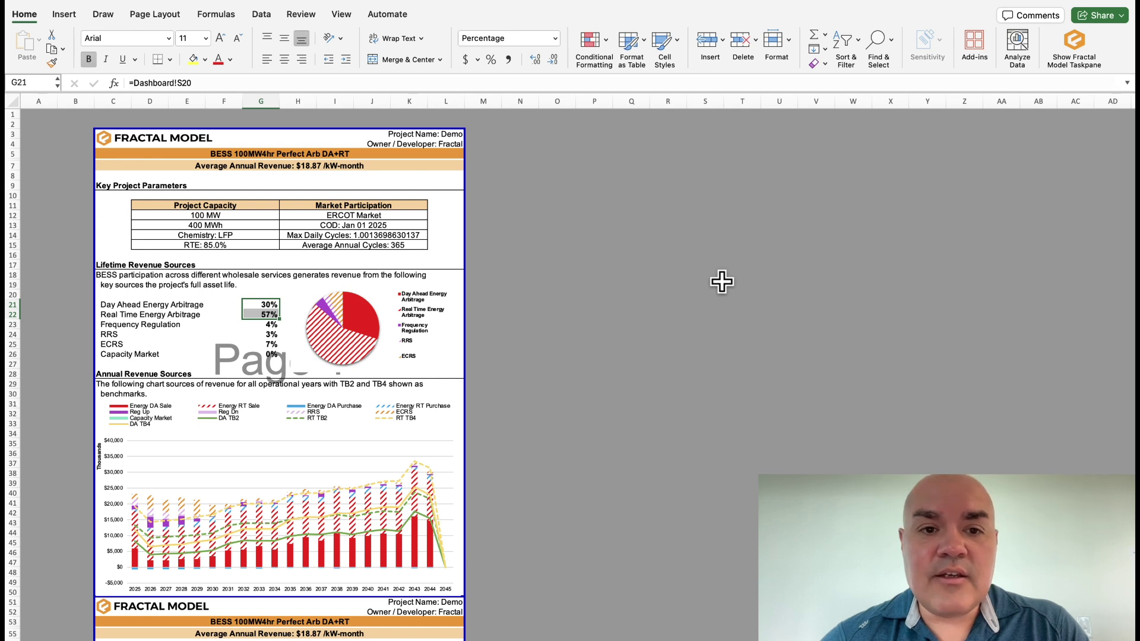
Step: Scroll down through the dashboard's schedule charts
scroll(721, 281, down, 10)
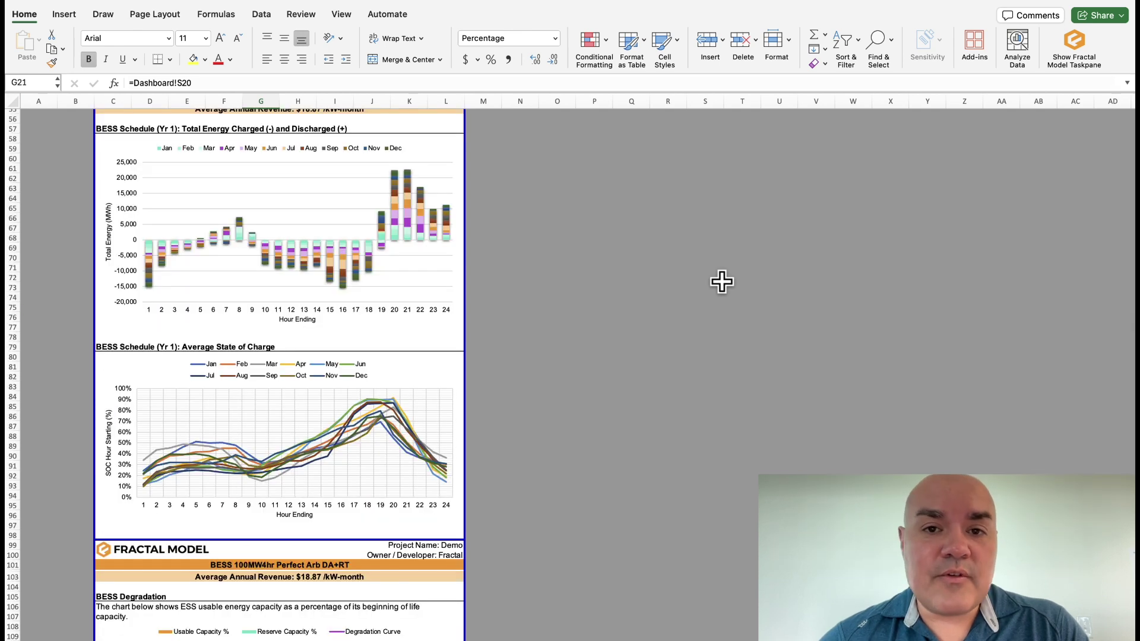
scroll(721, 282, down, 4)
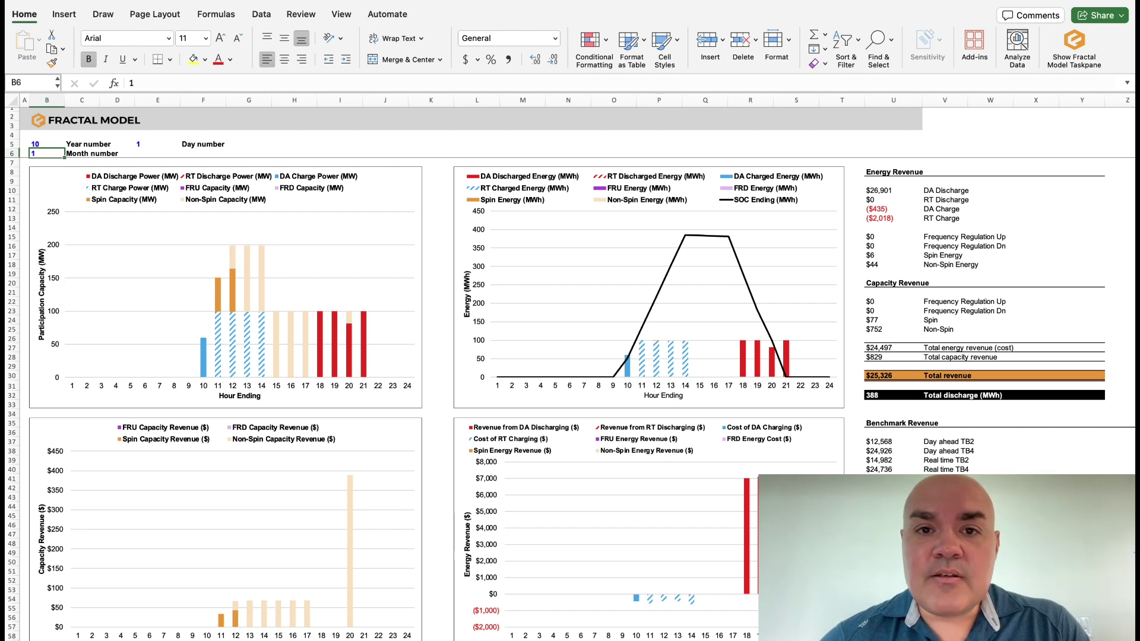
Step: Show day 20 on the daily dispatch sheet
click(144, 144)
text(20)
key(Return)
click(37, 152)
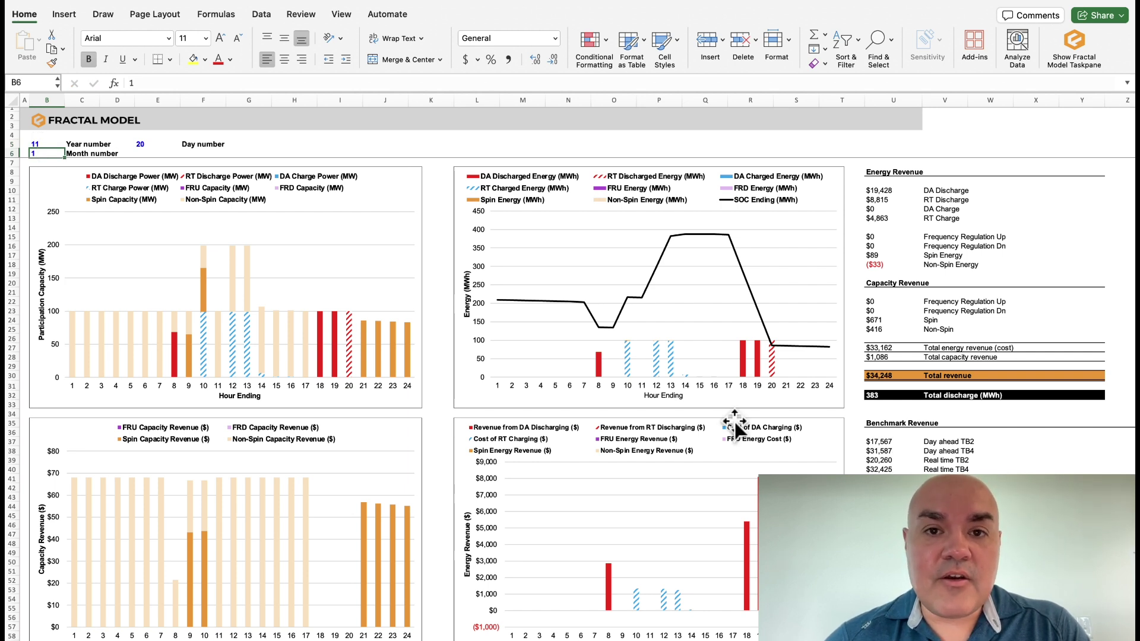
Step: Set the Simulation Output sheet to month 3 and scroll through its results
key(ctrl+Page_Down)
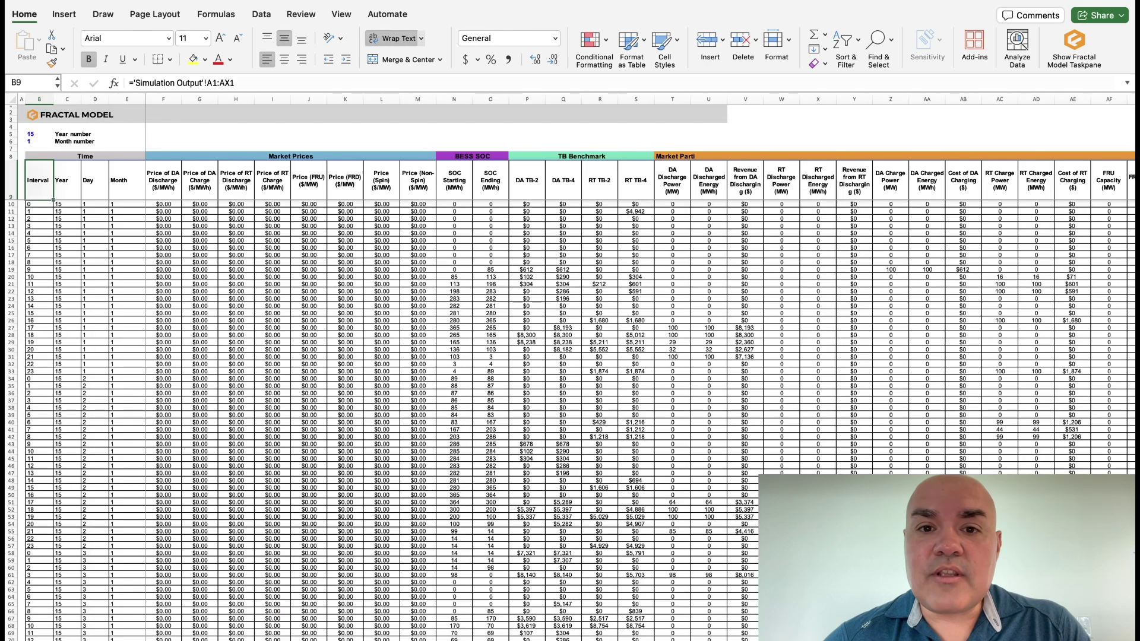
key(Up)
key(Up)
key(Up)
text(3)
key(Return)
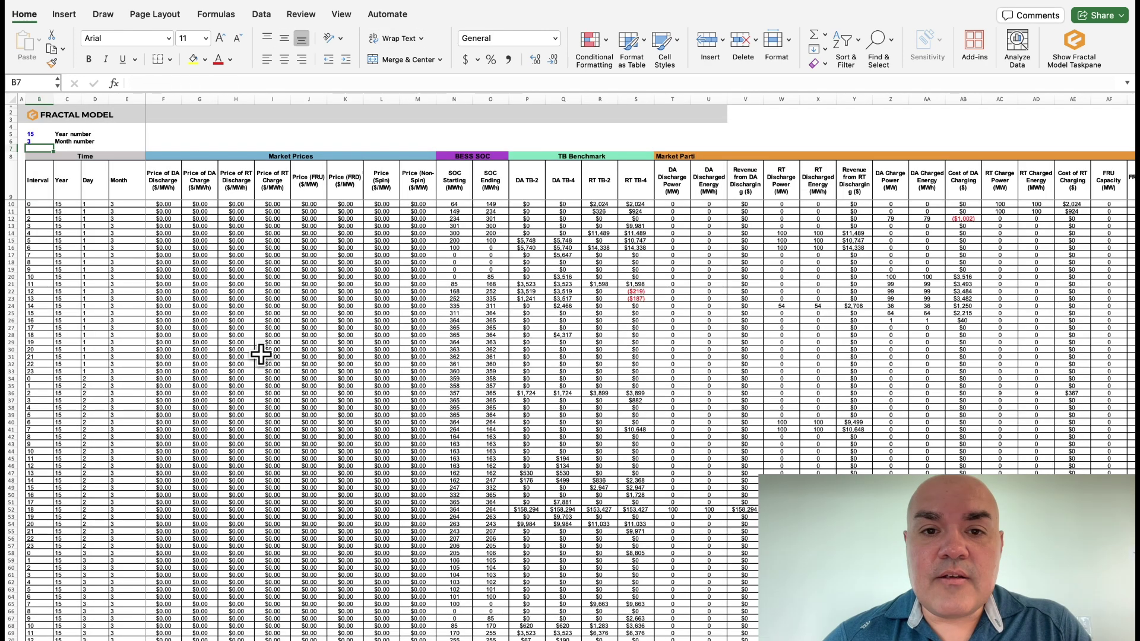
scroll(261, 355, down, 20)
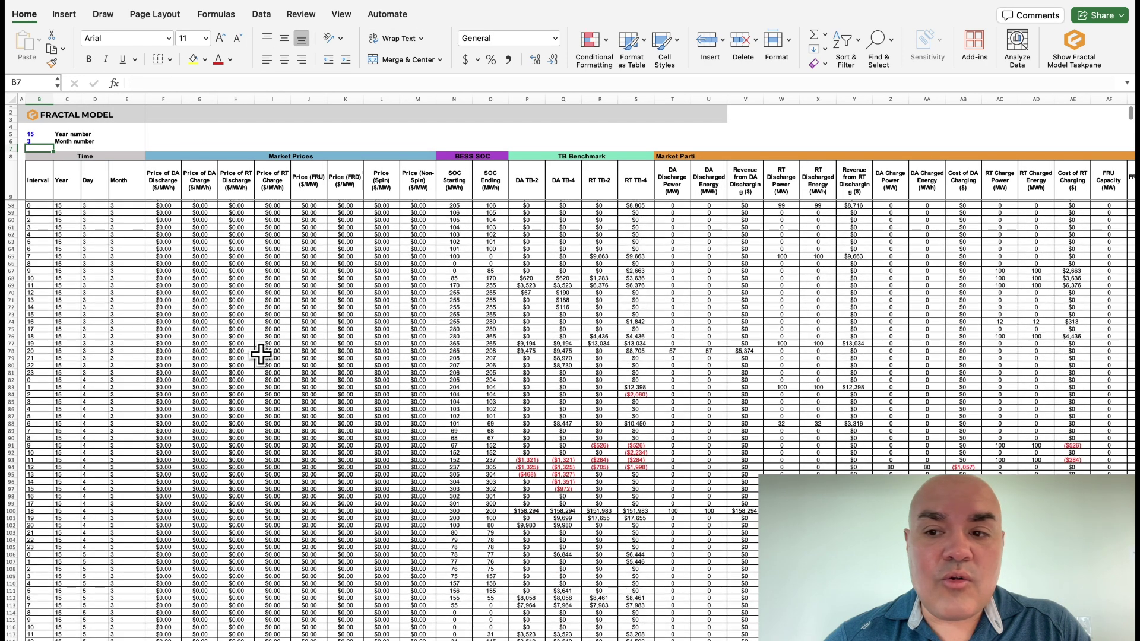
scroll(261, 354, down, 20)
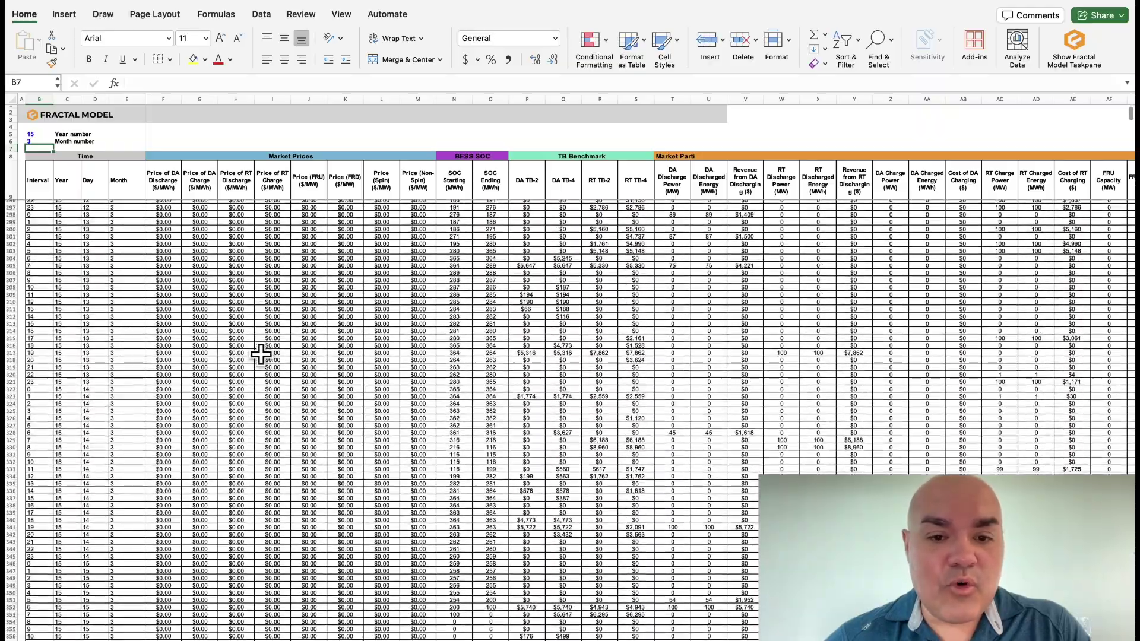
scroll(261, 355, down, 20)
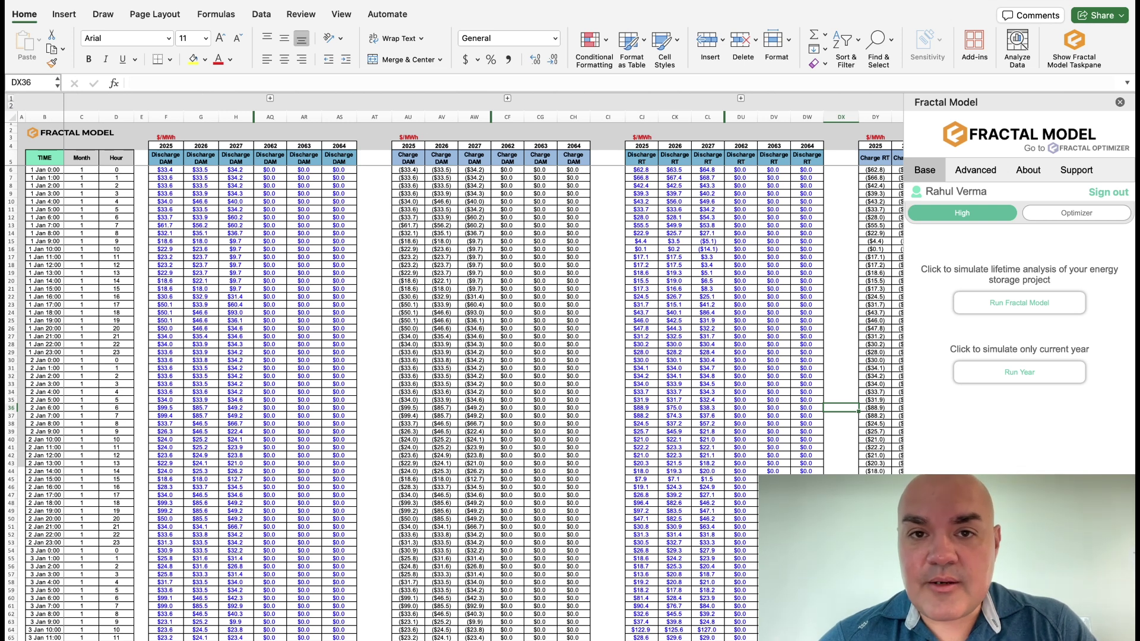
Step: Run the Advanced optimal dispatch with the price forecast set to Custom
click(968, 170)
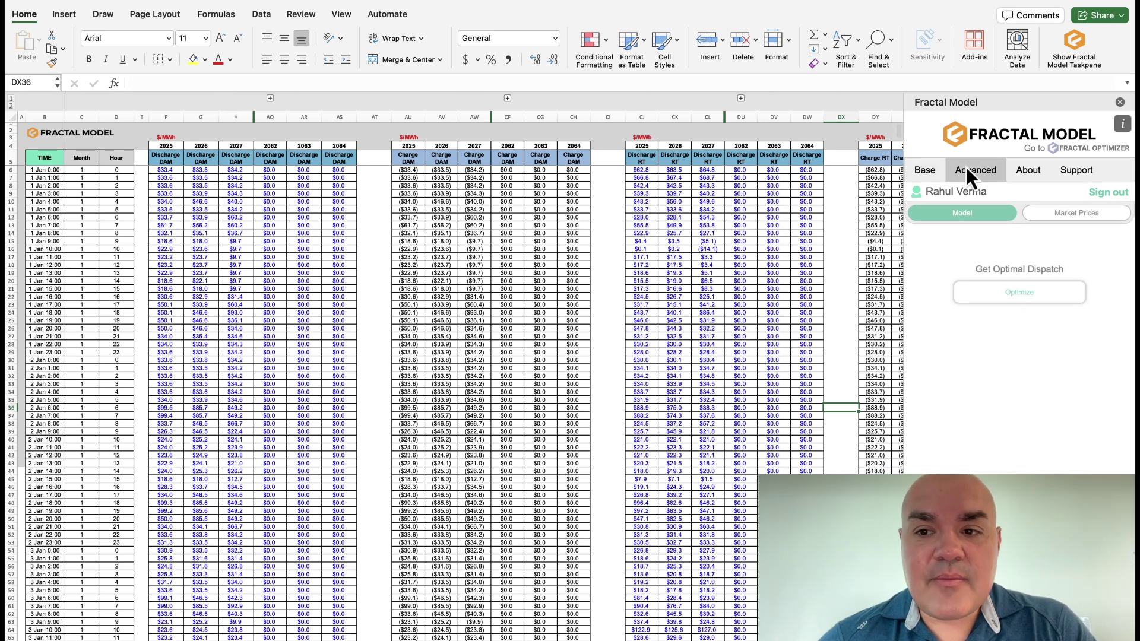
click(996, 297)
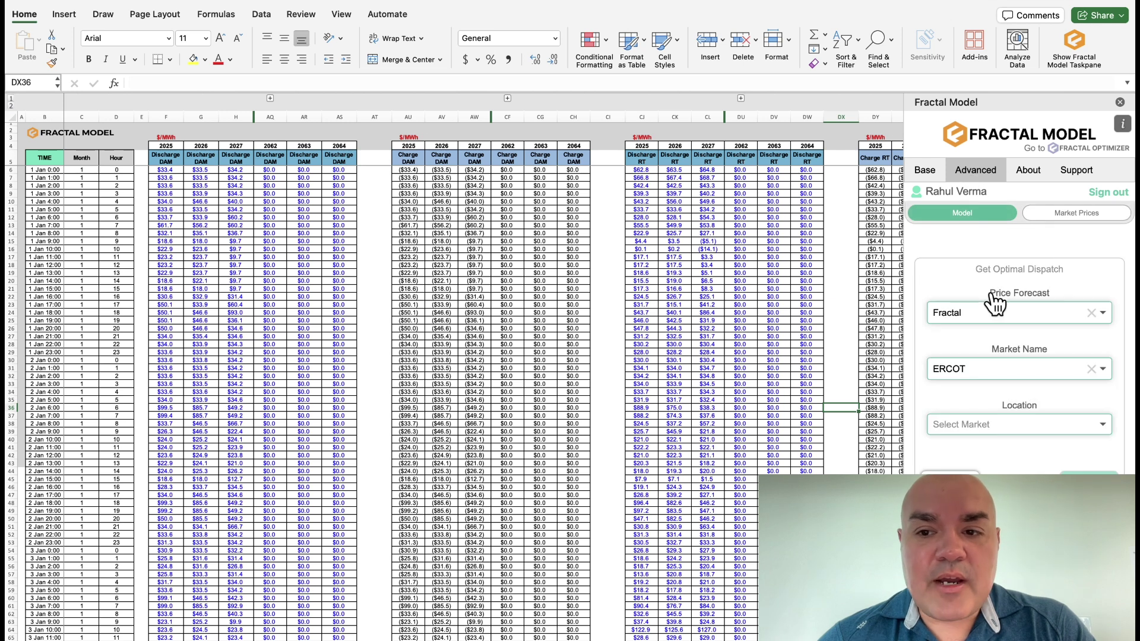
click(1037, 312)
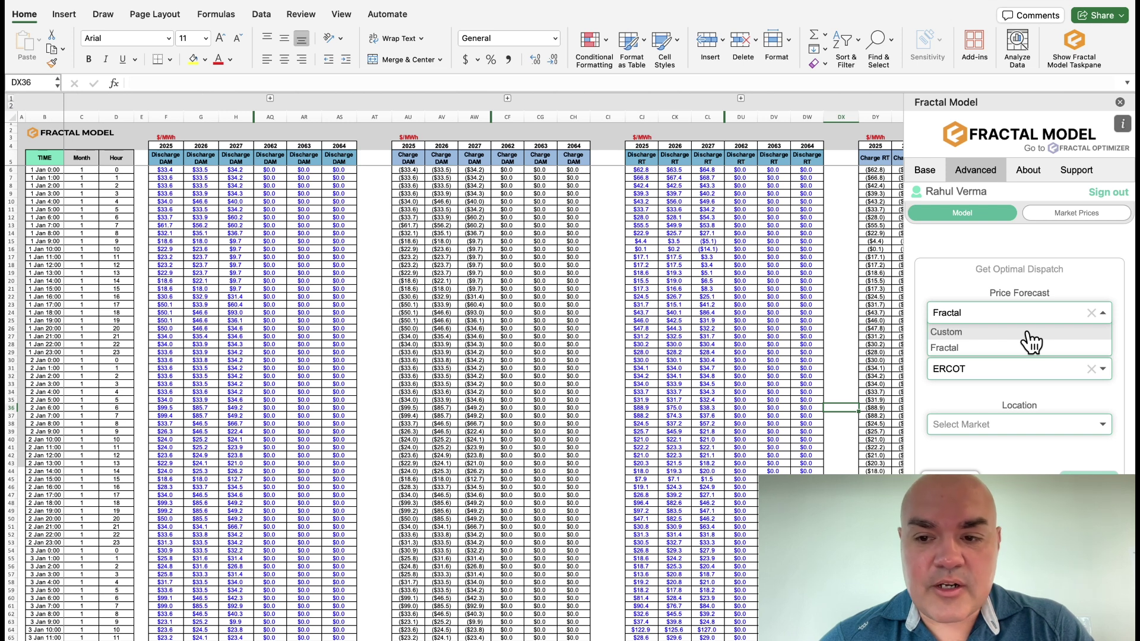
click(1028, 334)
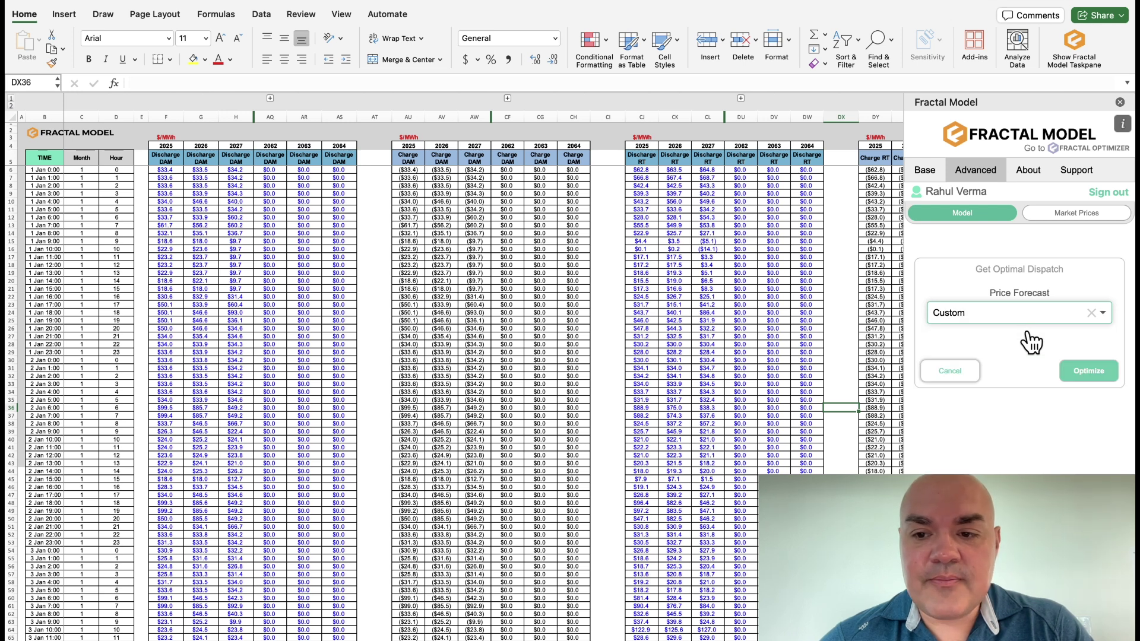
click(1082, 374)
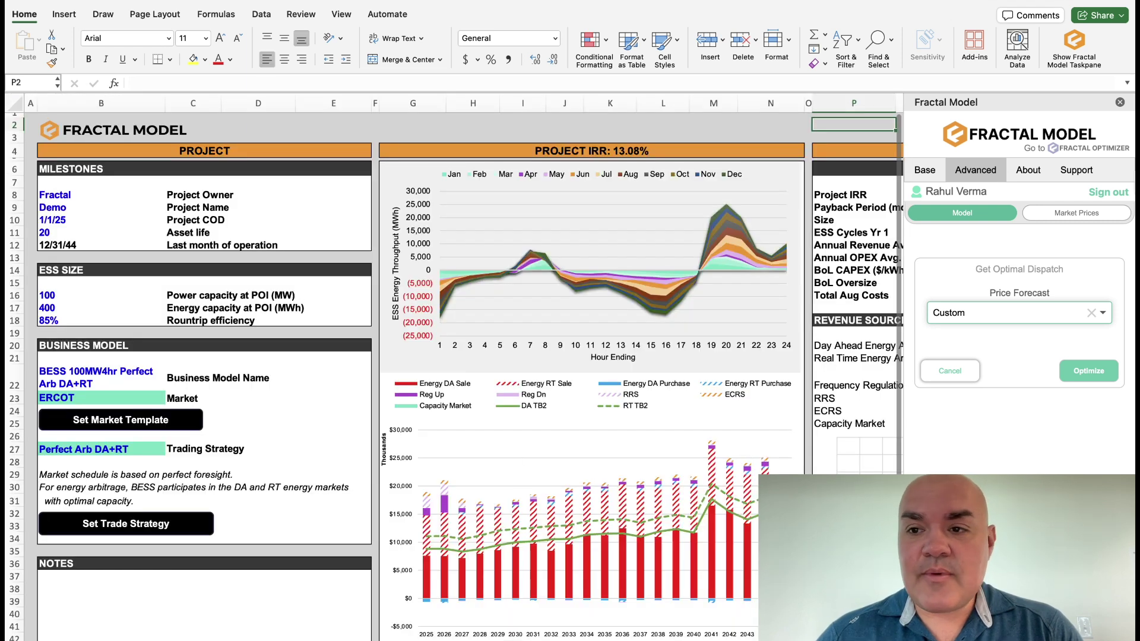
Step: Close the Fractal Model panel to review the full results with the 13.08% project IRR
click(1120, 102)
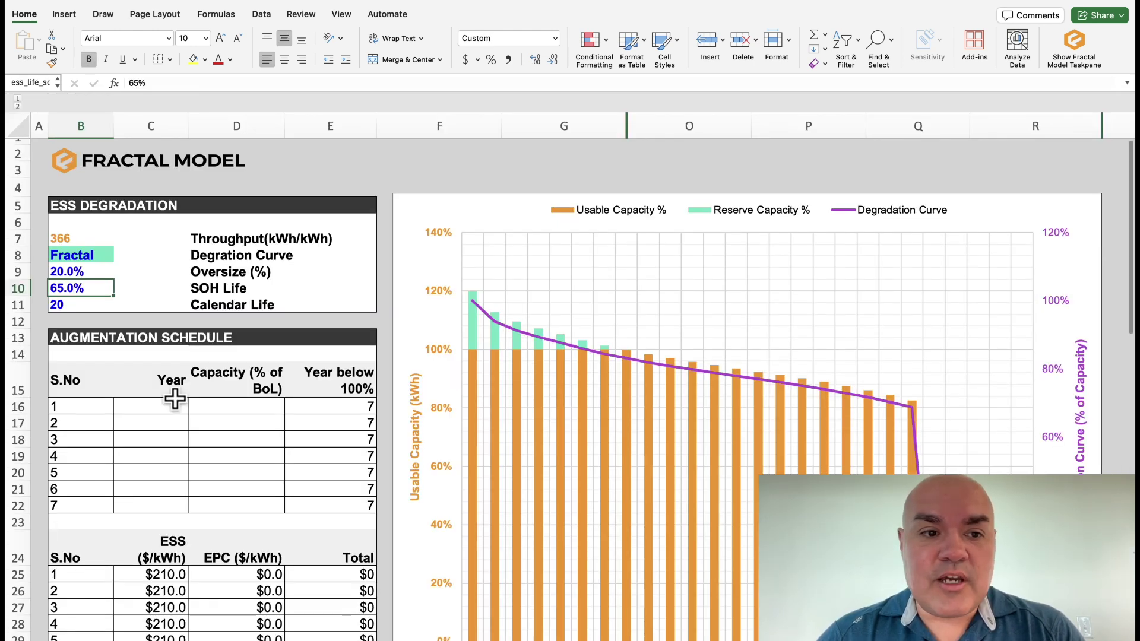
Step: Select the ESS Degradation sheet's Oversize (%) cell, currently 20%, to change it to 0%
click(67, 273)
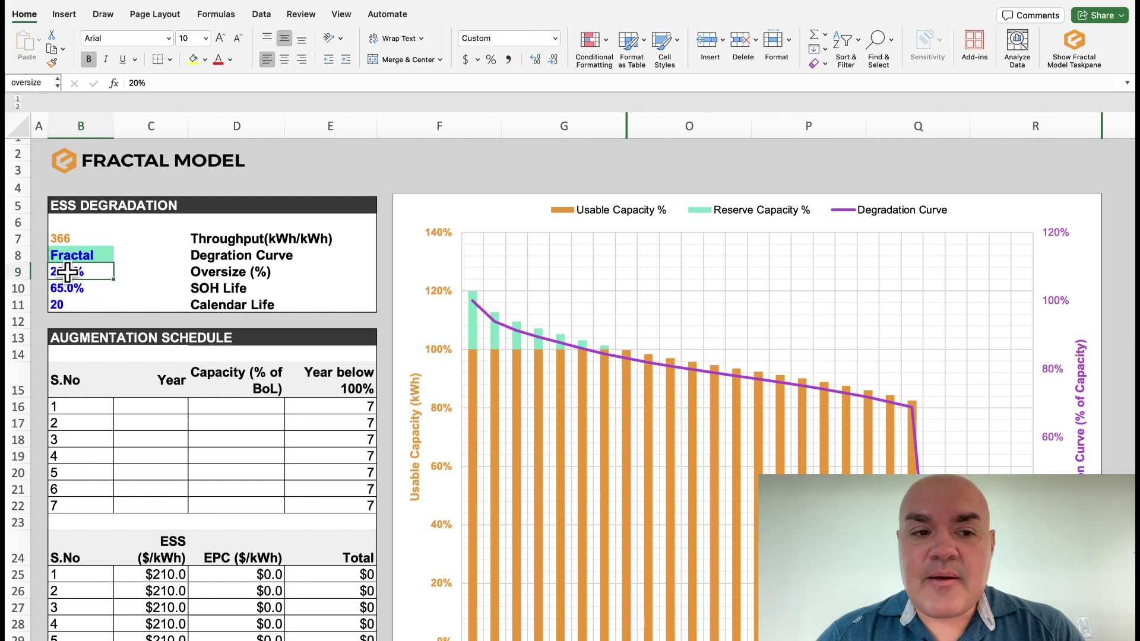
Step: Set the BoL oversize to 0% and re-run optimal dispatch on the Custom price forecast
text(0)
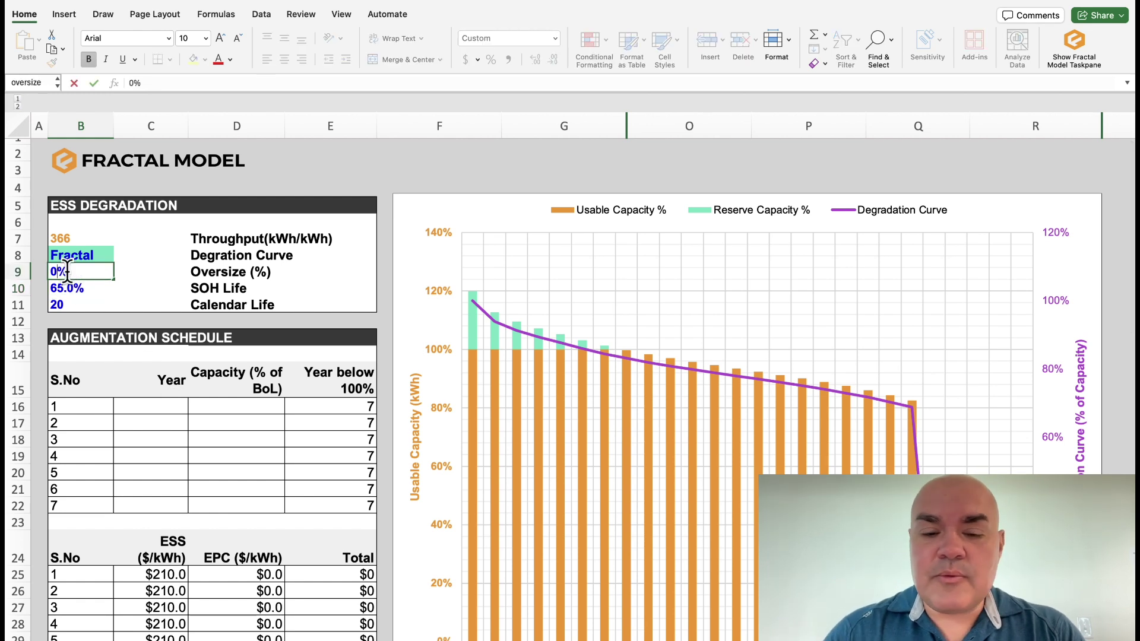
key(Return)
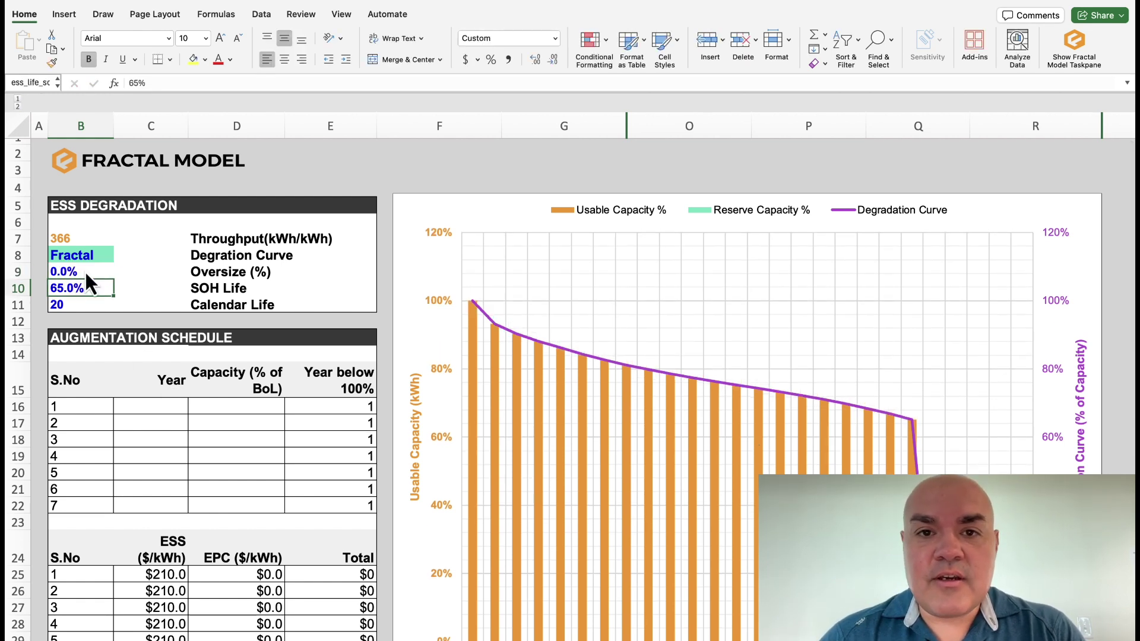
click(1070, 53)
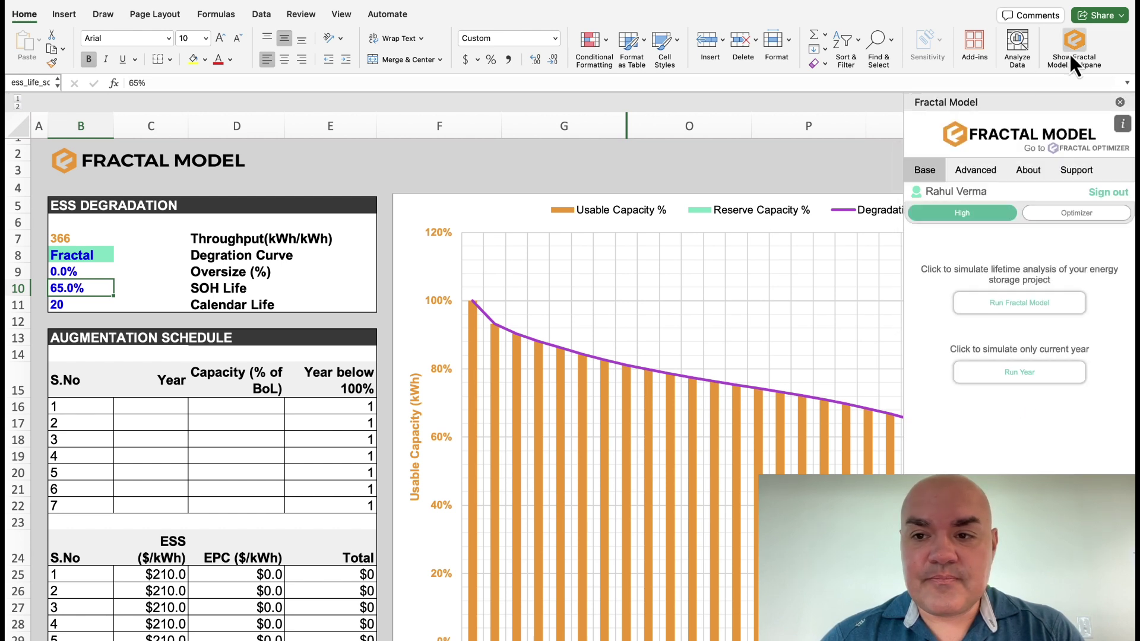
click(981, 172)
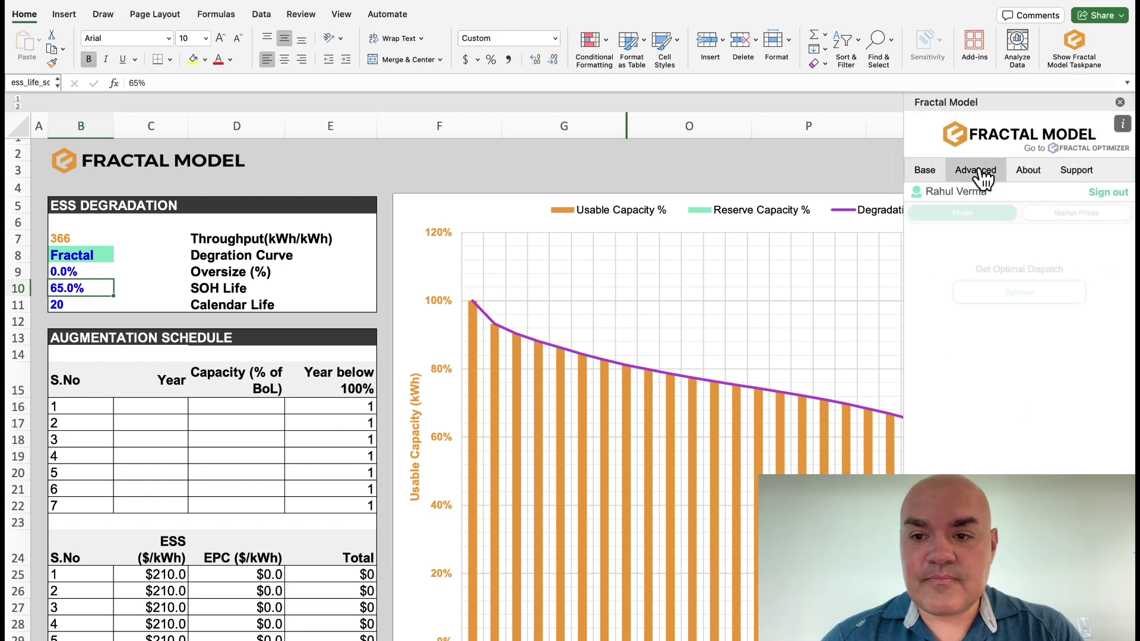
click(1002, 296)
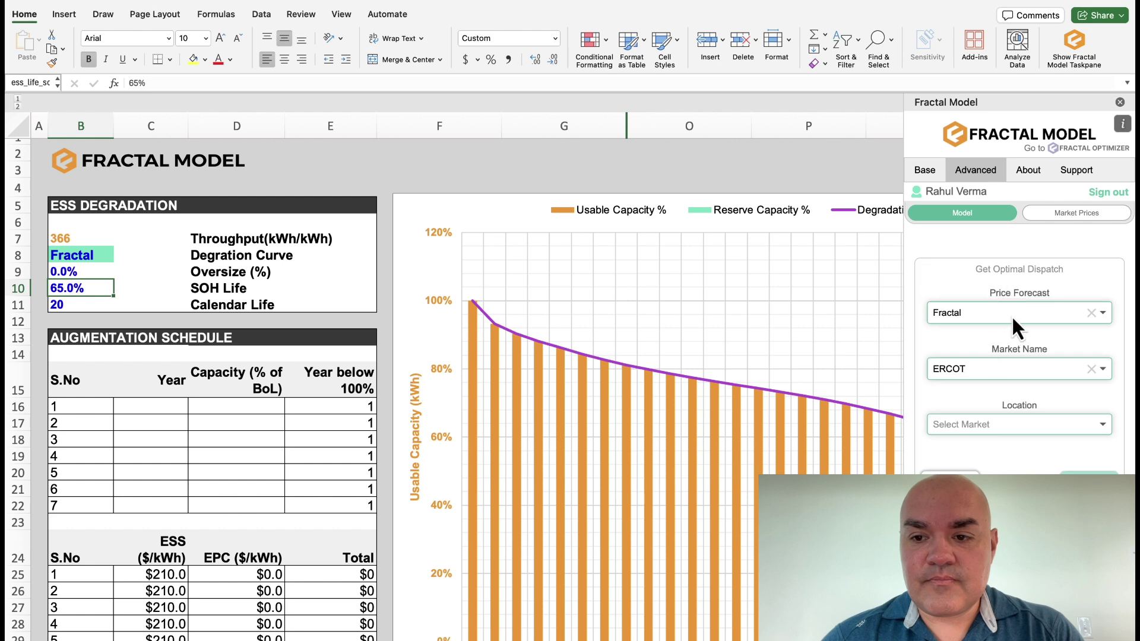
click(1012, 318)
click(1009, 331)
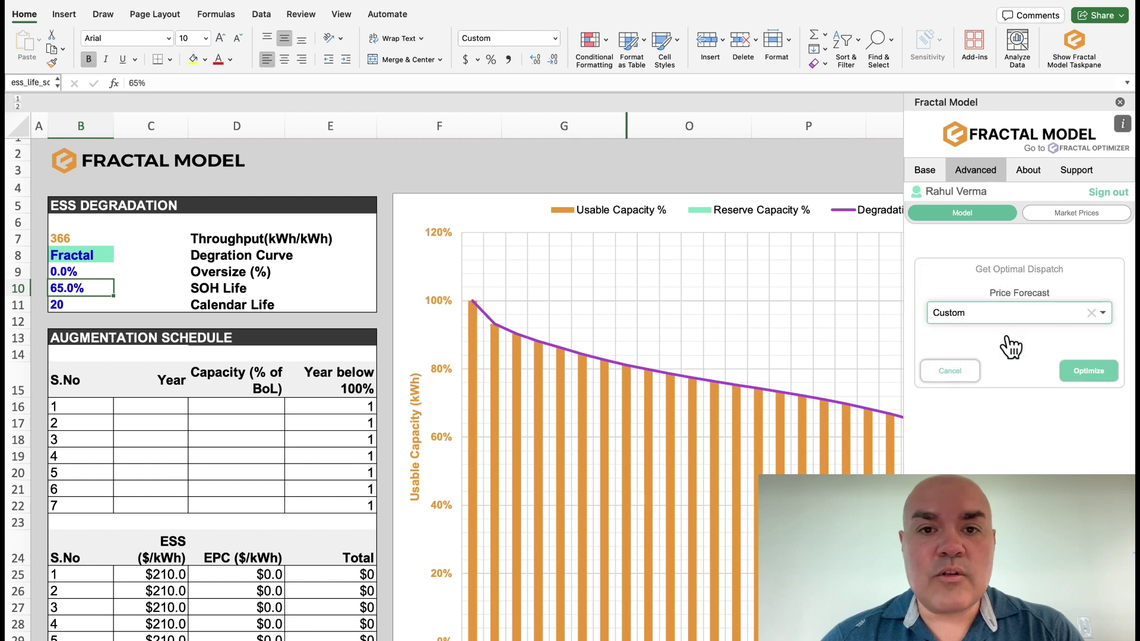
click(1096, 374)
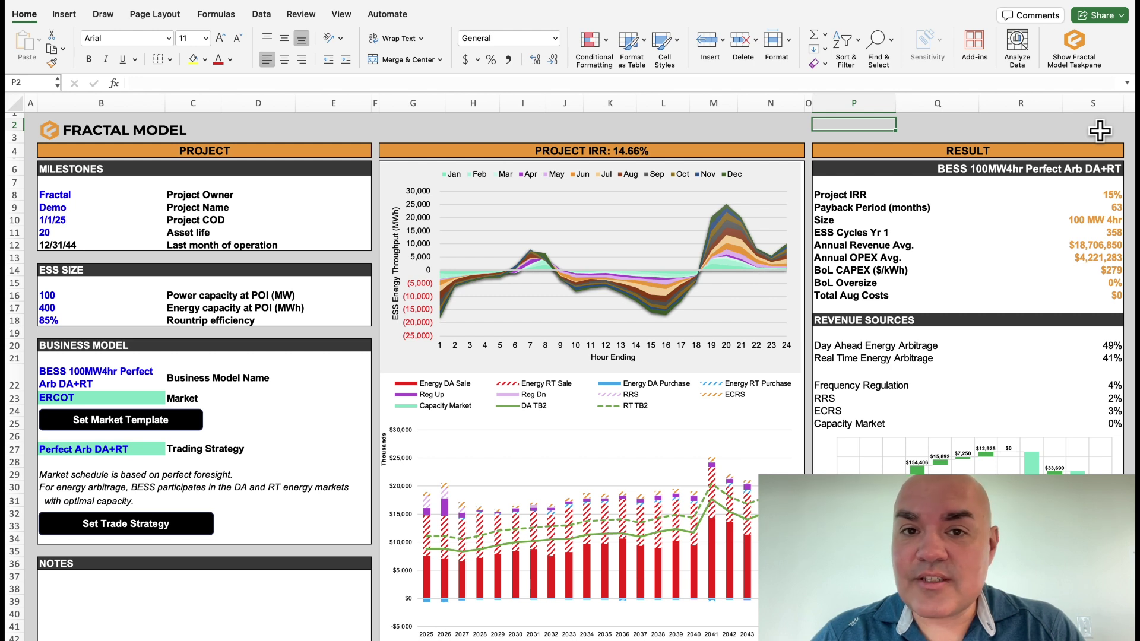
Step: Choose Persistence DA+RT as the trading strategy in B27 and re-optimize dispatch
click(118, 449)
click(171, 449)
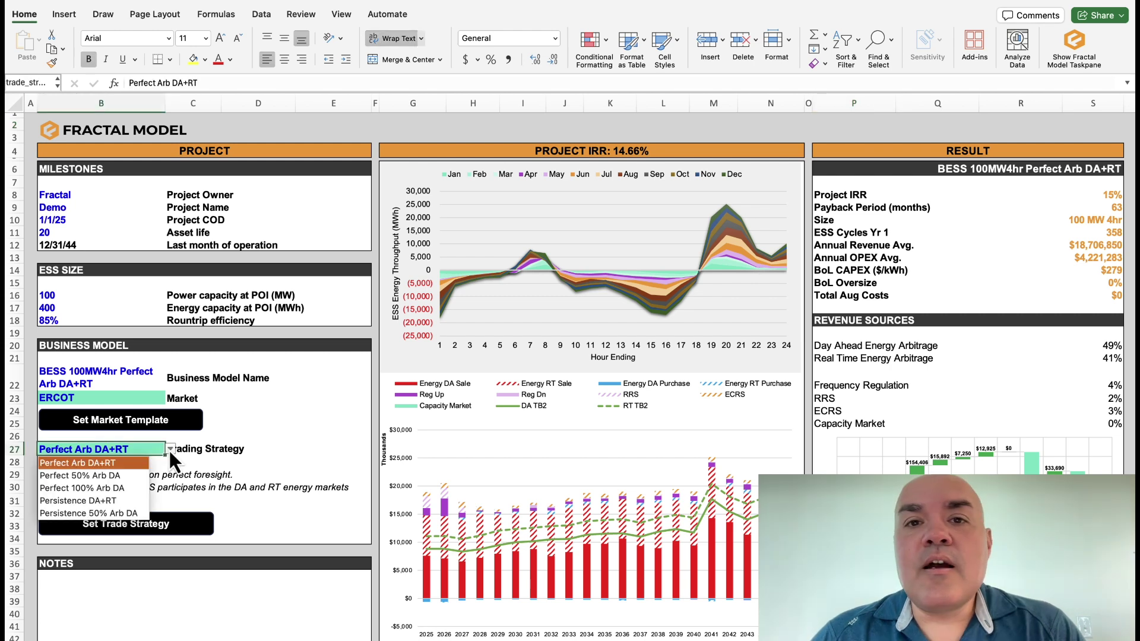
click(127, 500)
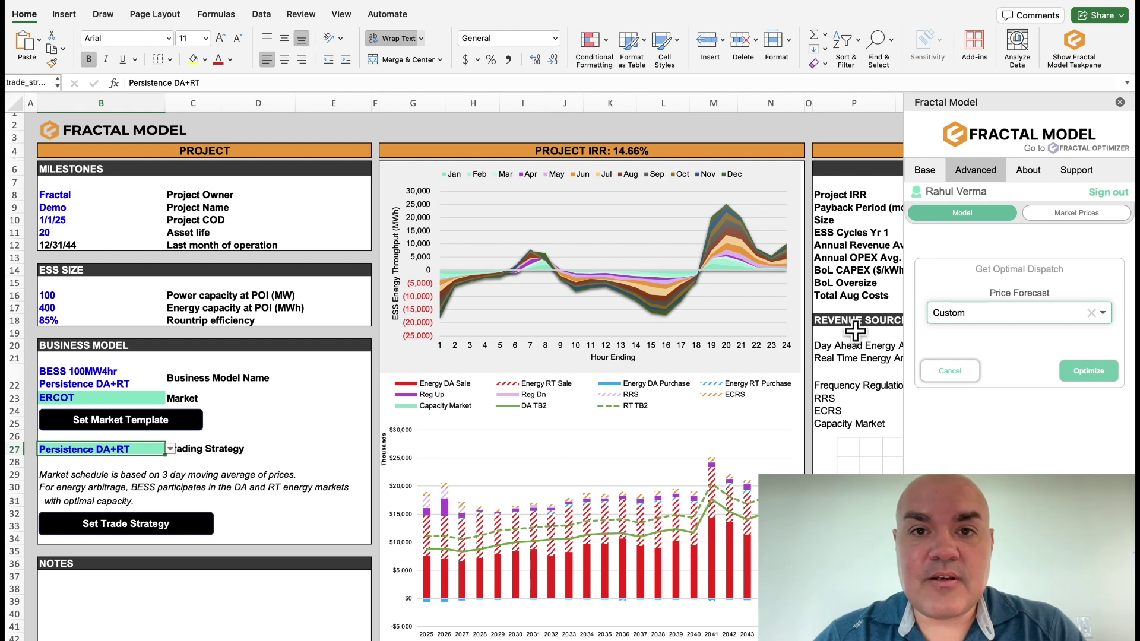
click(1100, 372)
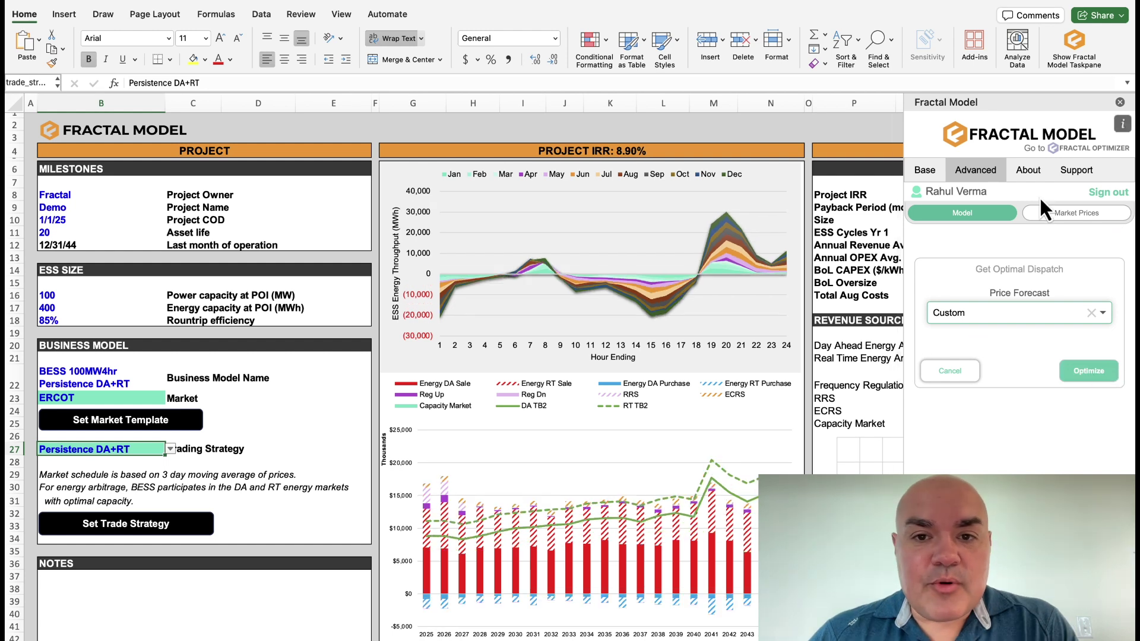
Step: Close the Fractal Model taskpane
click(1119, 102)
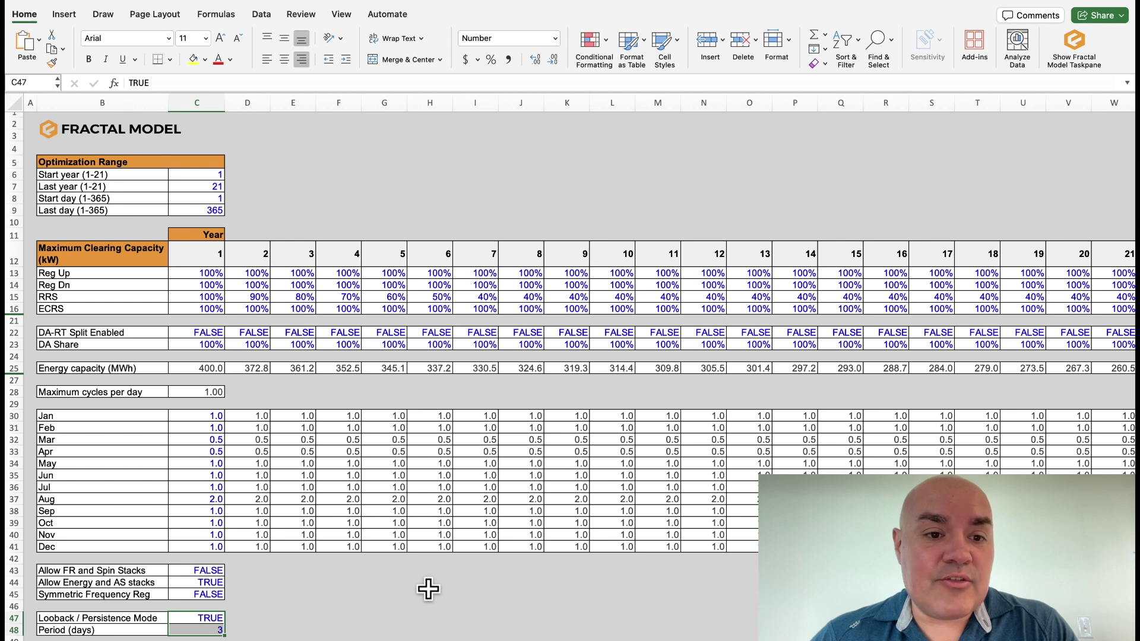
Step: Copy RRS's 100%-to-40% dilution schedule in row 15 onto the Reg Up, Reg Dn and ECRS rows
click(11, 296)
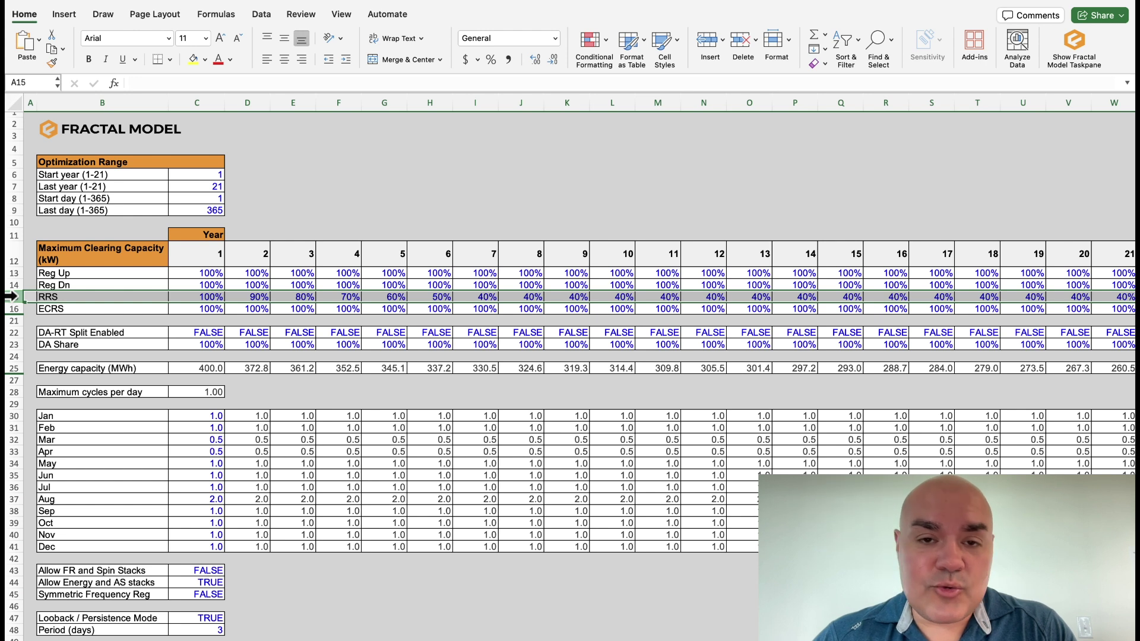
click(30, 288)
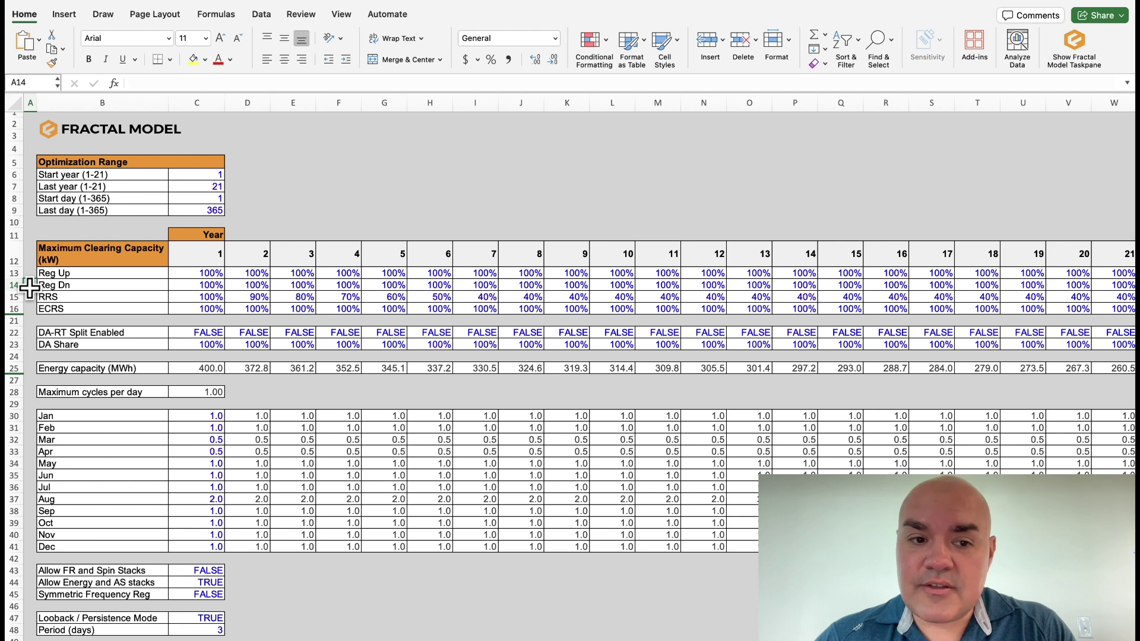
click(409, 210)
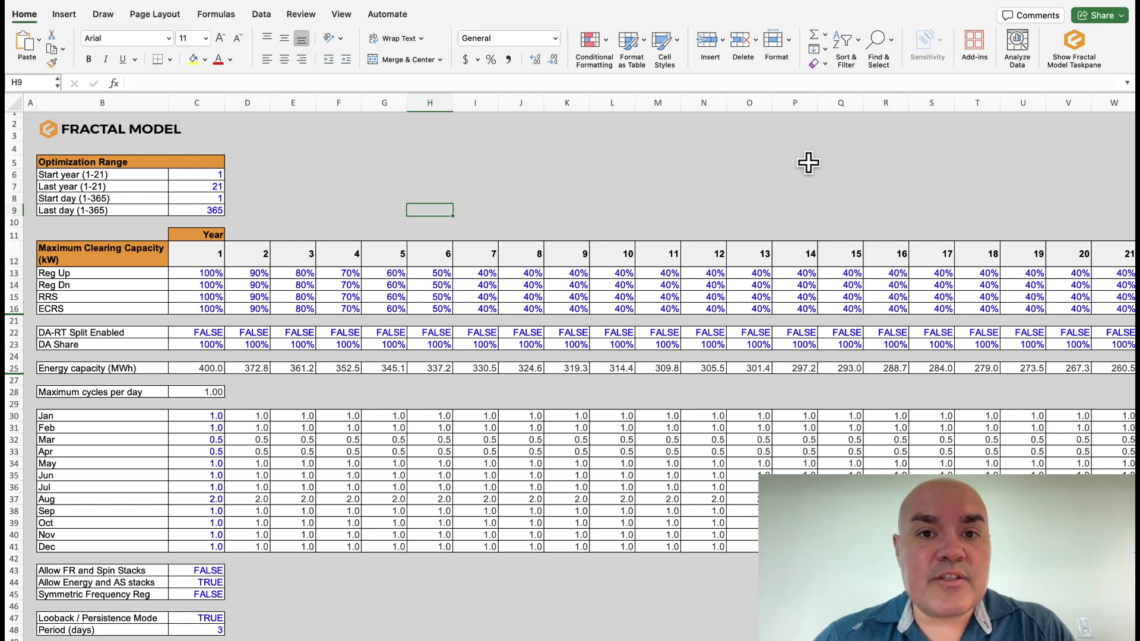
Step: Run optimal dispatch with the Custom price forecast
click(1072, 57)
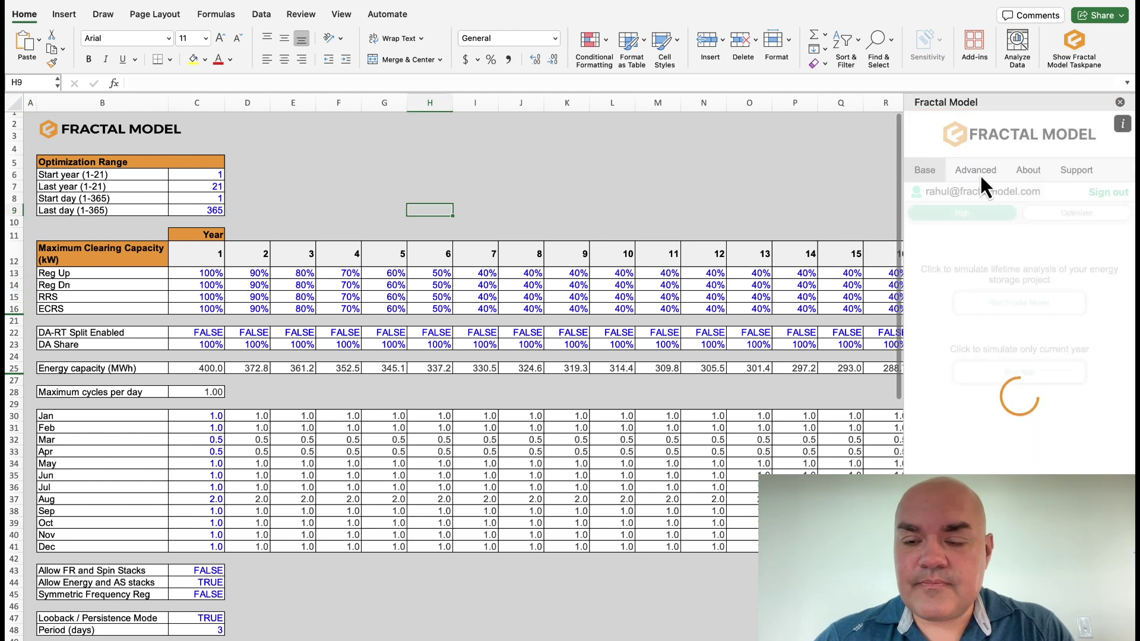
click(980, 172)
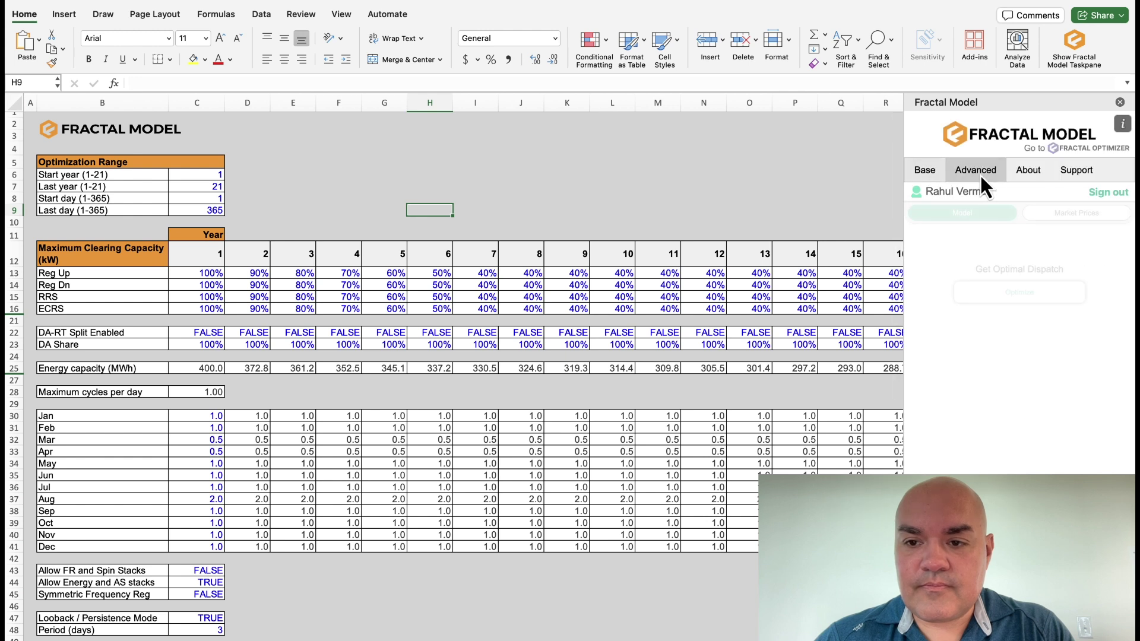
click(1015, 296)
click(1014, 312)
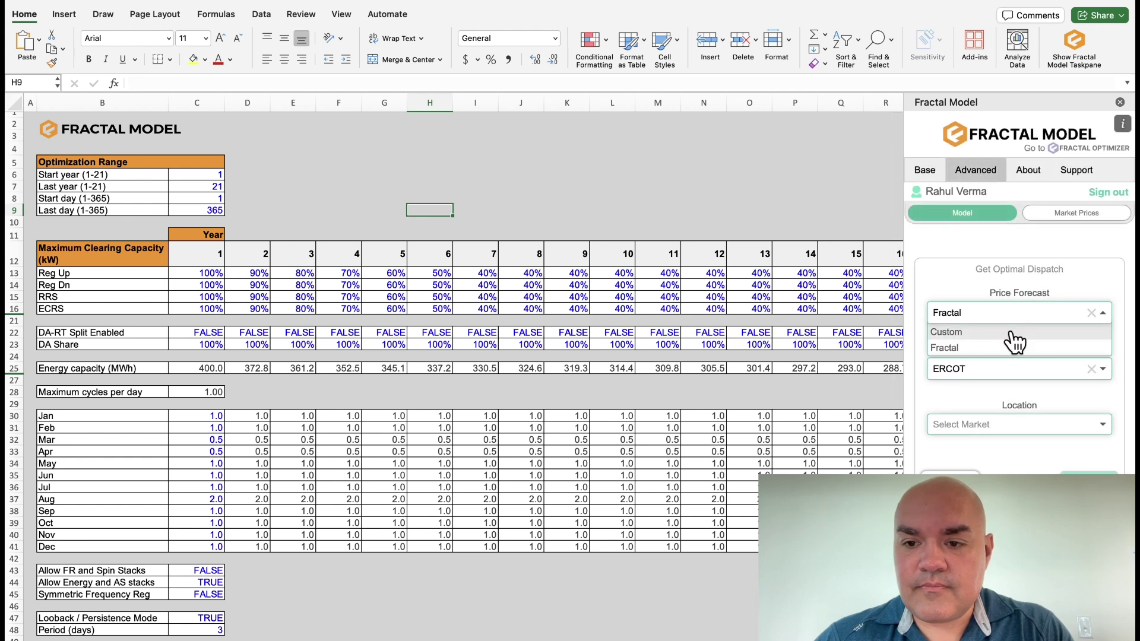
click(1012, 334)
click(1081, 378)
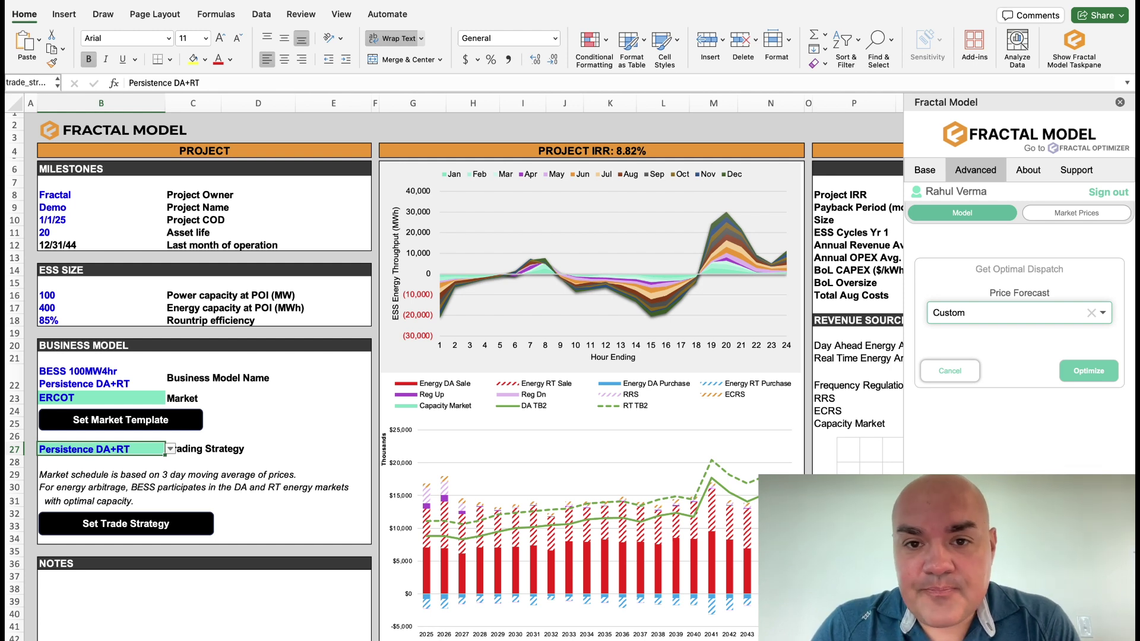
Step: Go back to the optimization settings sheet after the 8.82% IRR run finishes
key(ctrl+Page_Down)
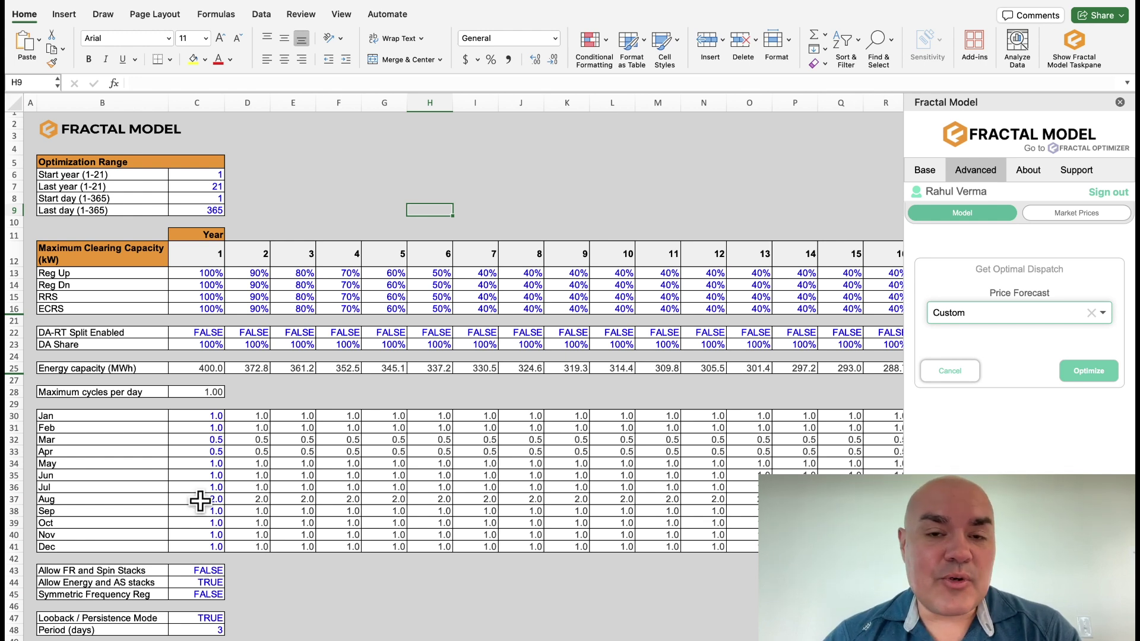
Step: Fill January's 1.0 cycle limit down through December, re-optimize, and view the dashboard IRR
click(205, 415)
drag(157, 440, 180, 452)
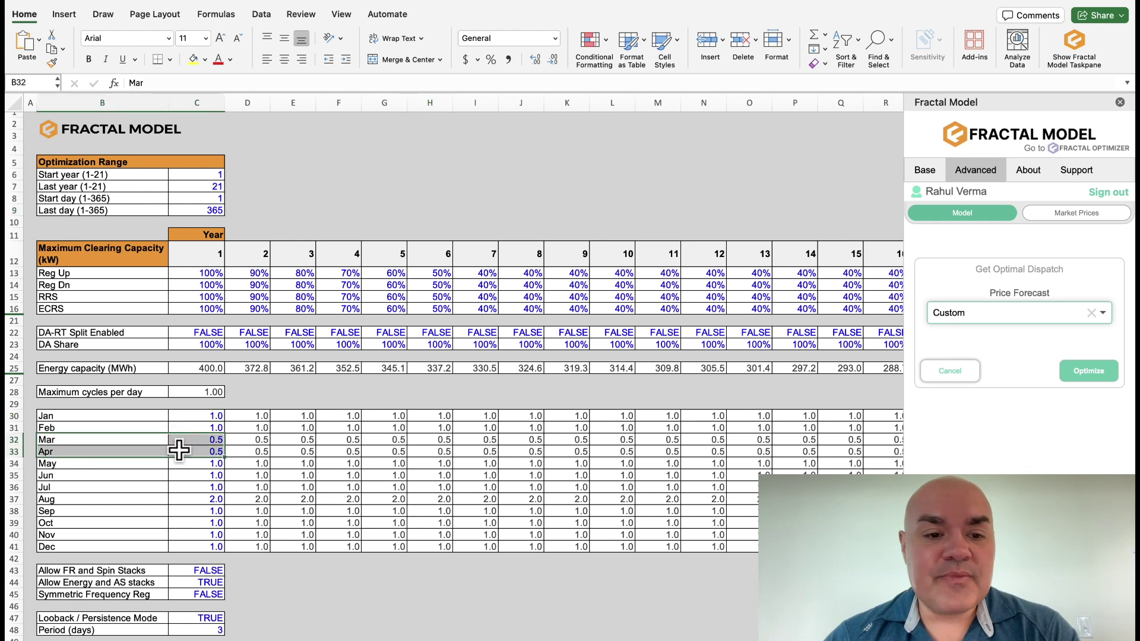
click(205, 415)
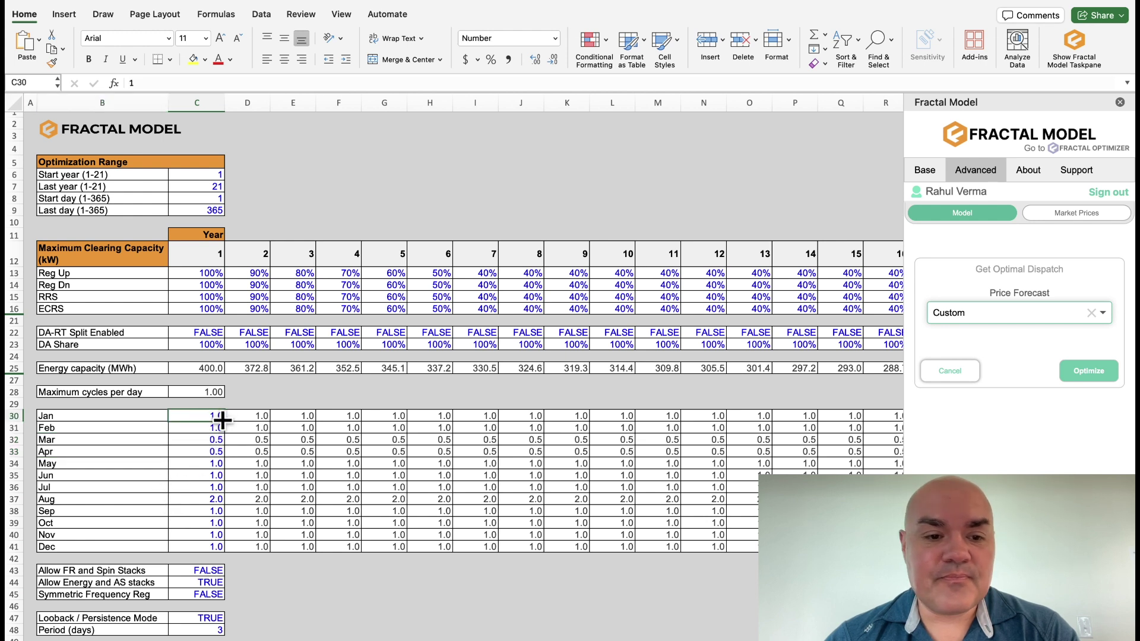
double_click(223, 420)
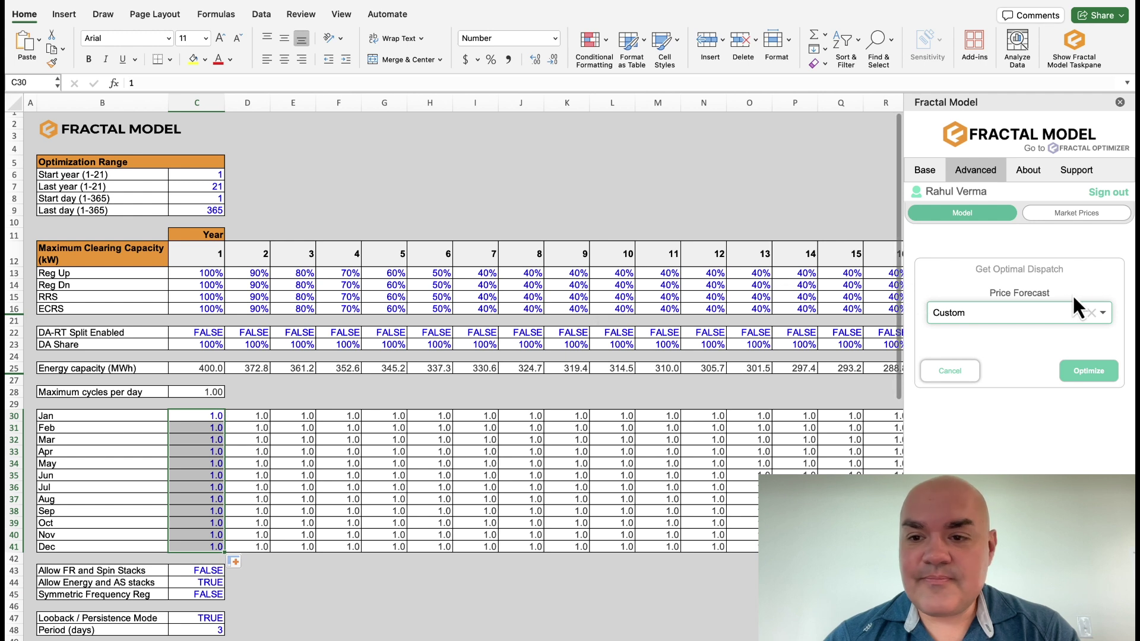
click(1085, 363)
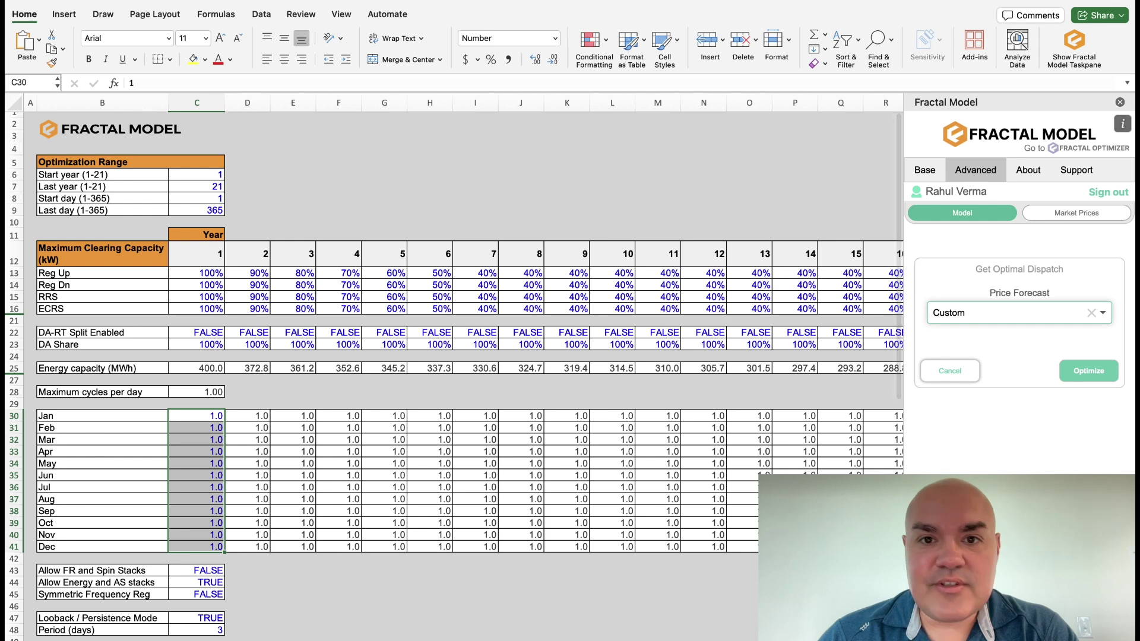
key(ctrl+Page_Up)
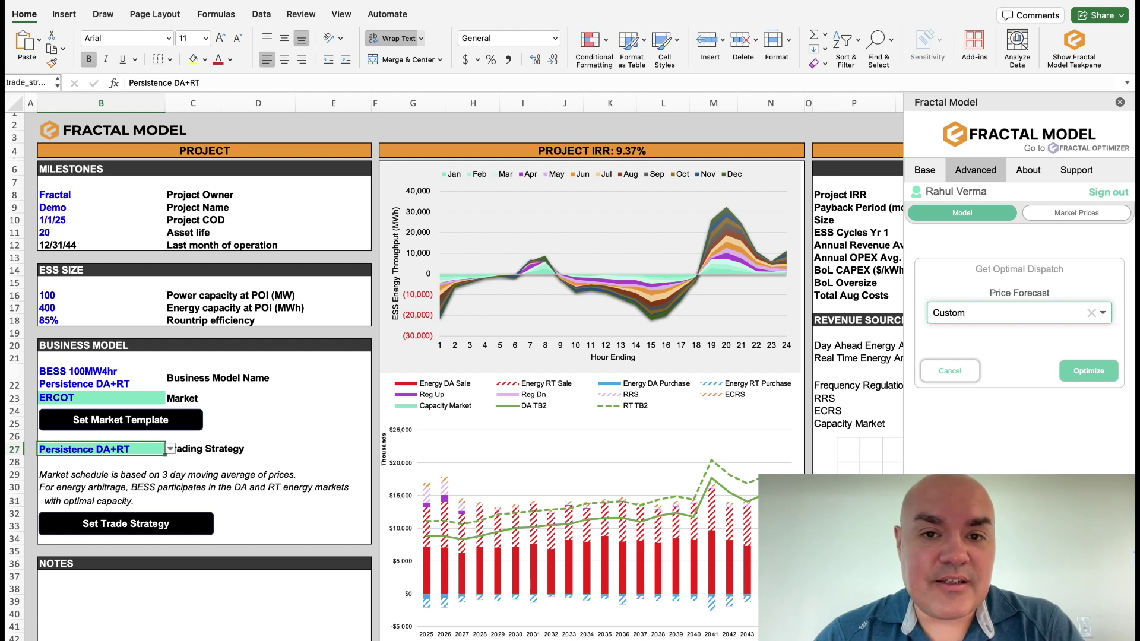
Step: Close the taskpane to review the flat-cycle results, then move to the Project CAPEX sheet
click(1120, 102)
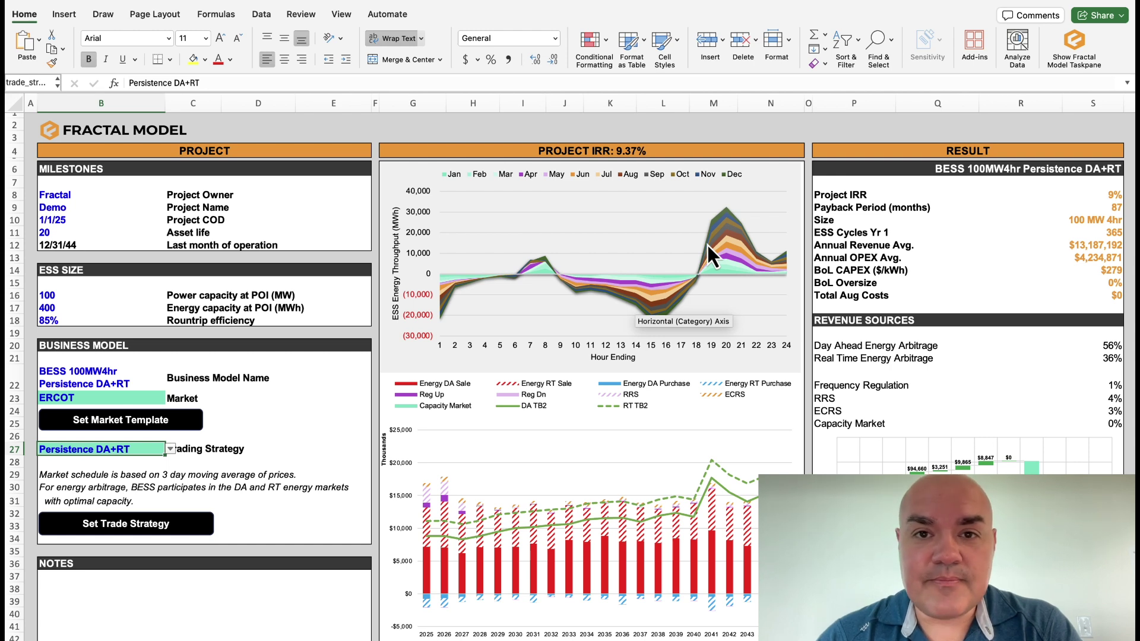
key(ctrl+Page_Down)
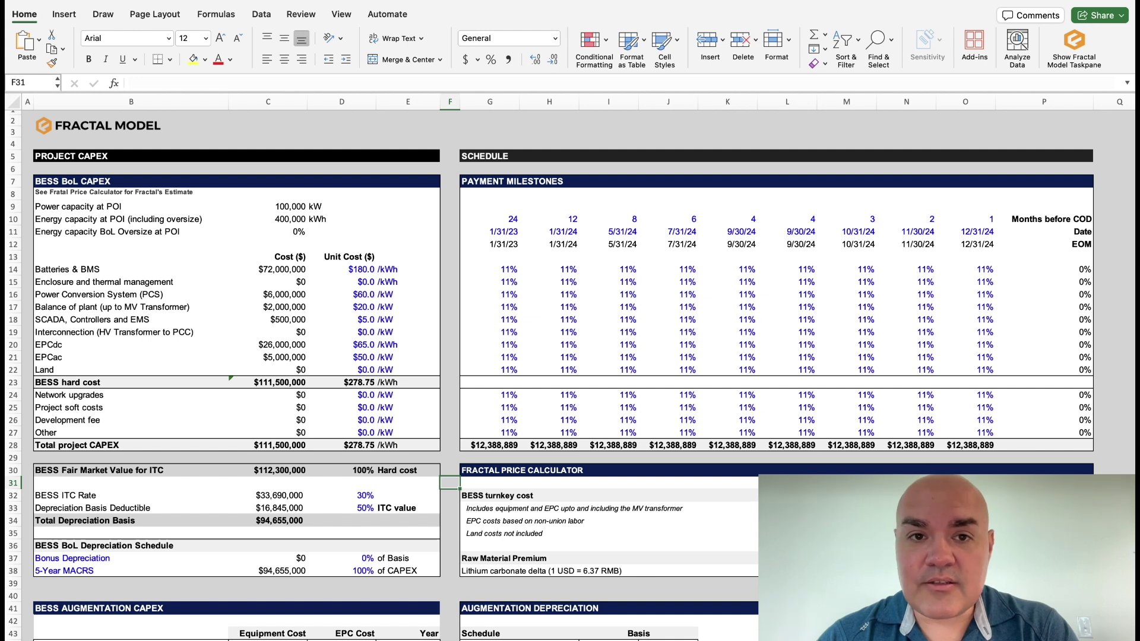
Step: Change the Batteries & BMS cost in D14 to $200/kWh and check the dashboard IRR
click(349, 271)
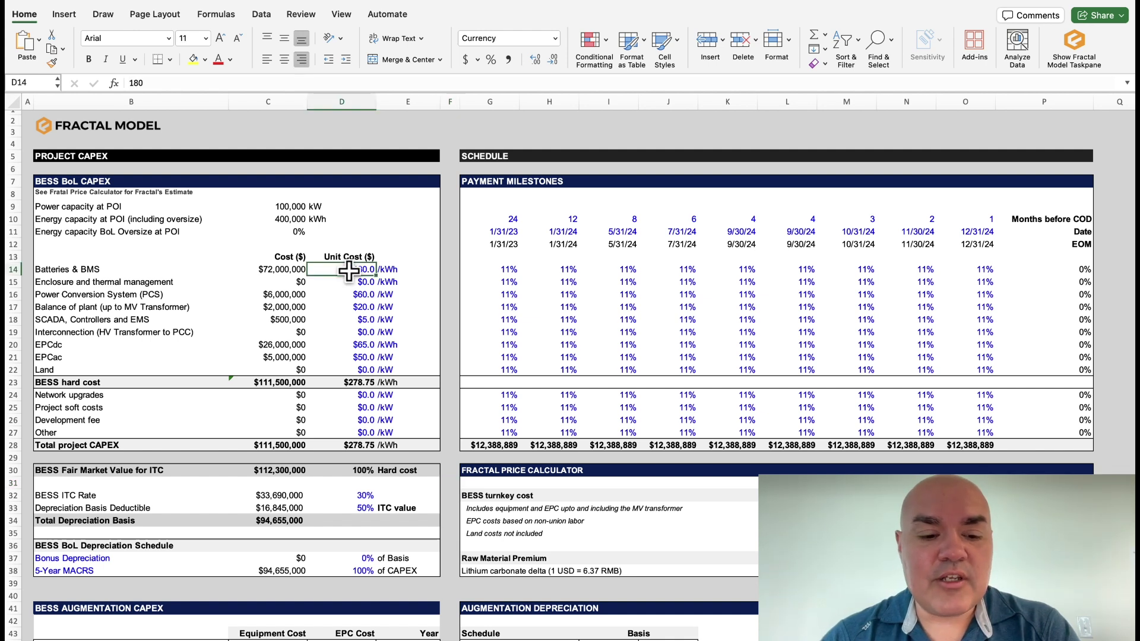
text(200)
key(Return)
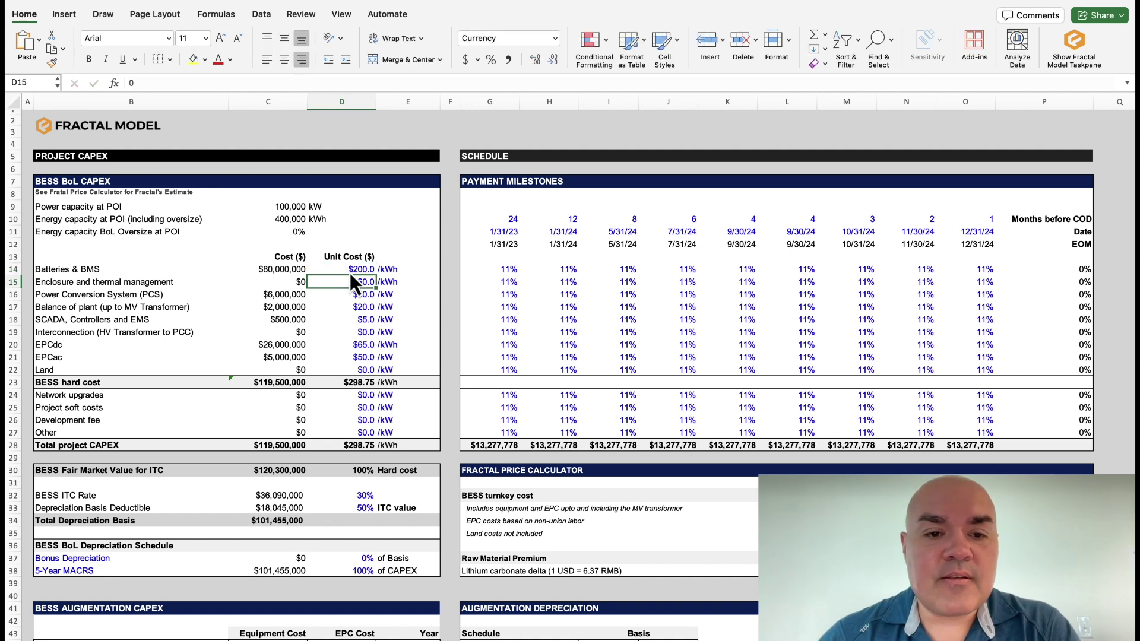
key(ctrl+Page_Up)
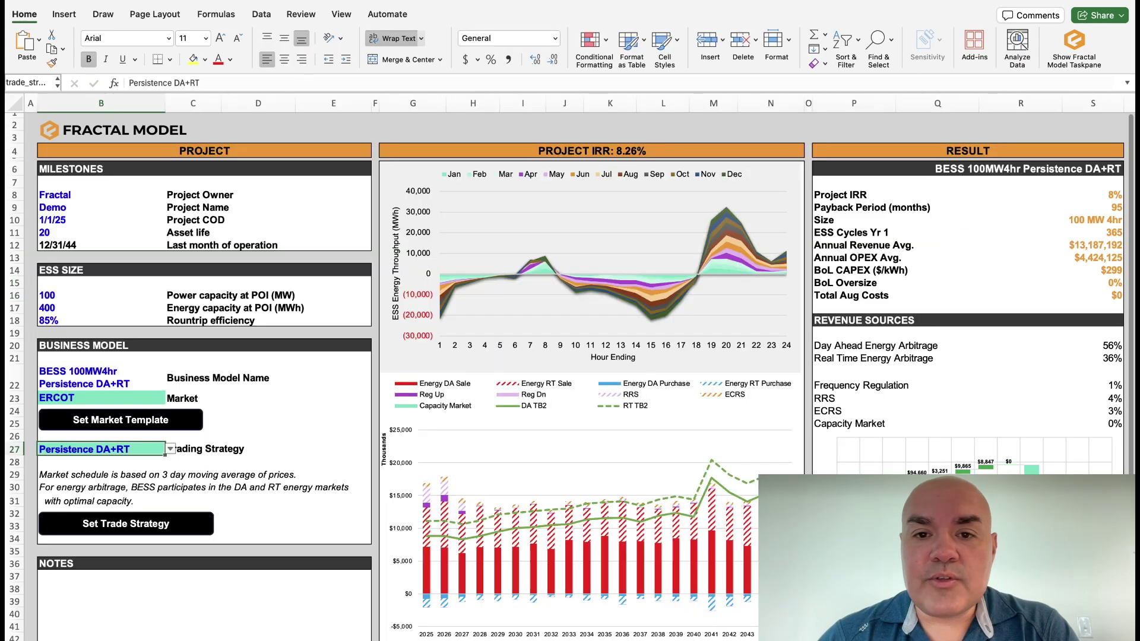